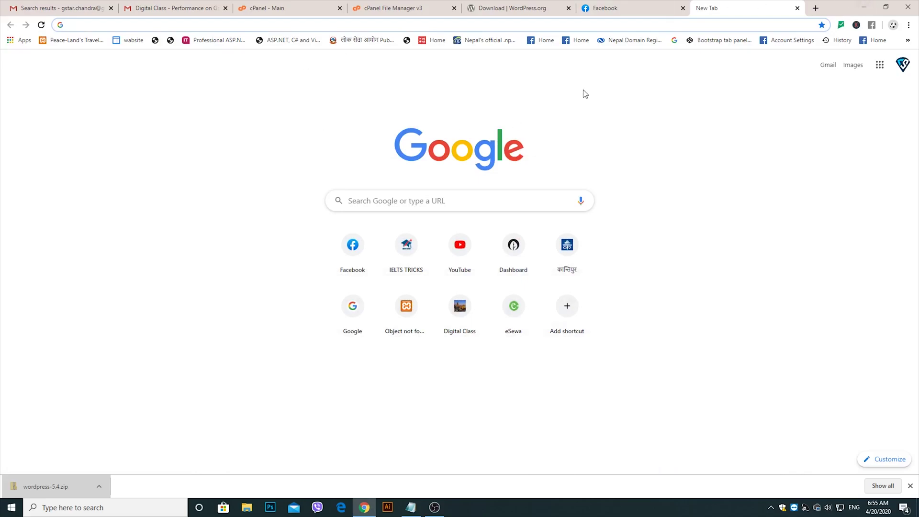
- Load bfm.org.np in a new Chrome tab, which hits the Deceptive site ahead warning
click(526, 8)
click(723, 5)
text(b)
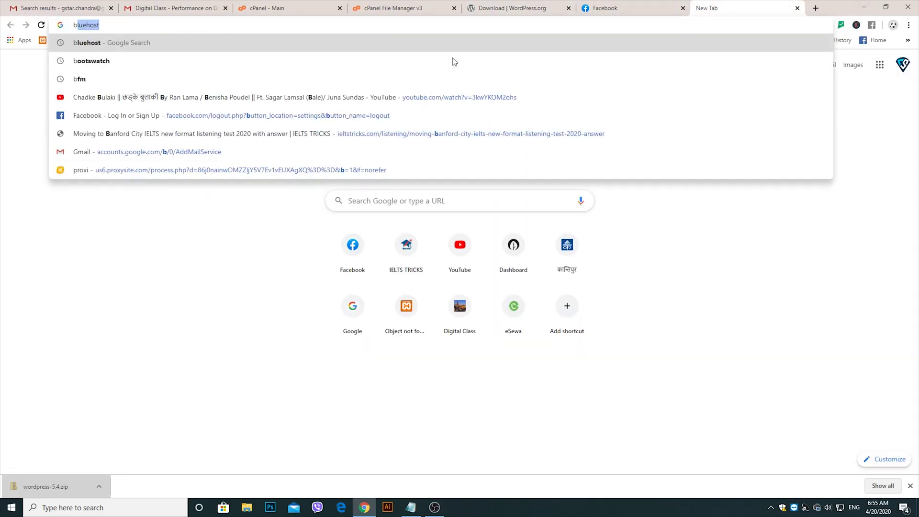
text(fm)
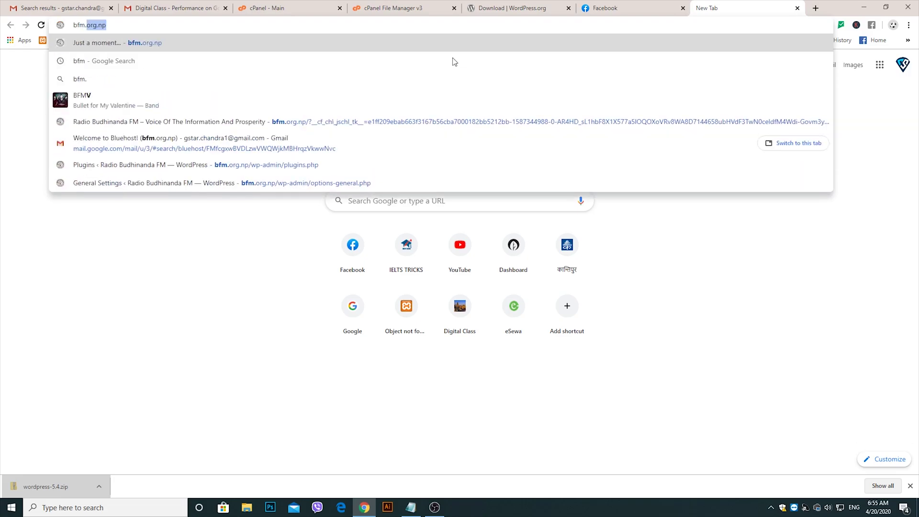
text(.or)
key(Return)
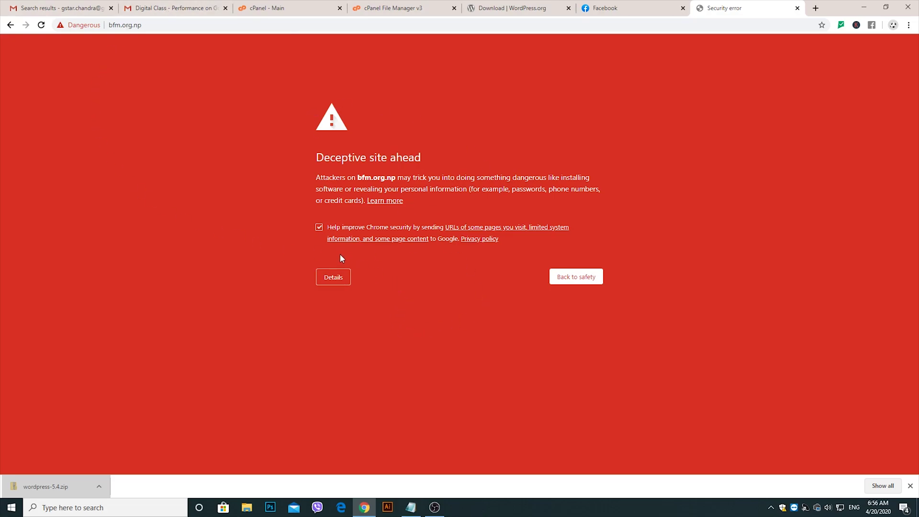
- Expand the warning's Details and follow 'visit this unsafe site' to load Radio Budhinanda FM
click(334, 280)
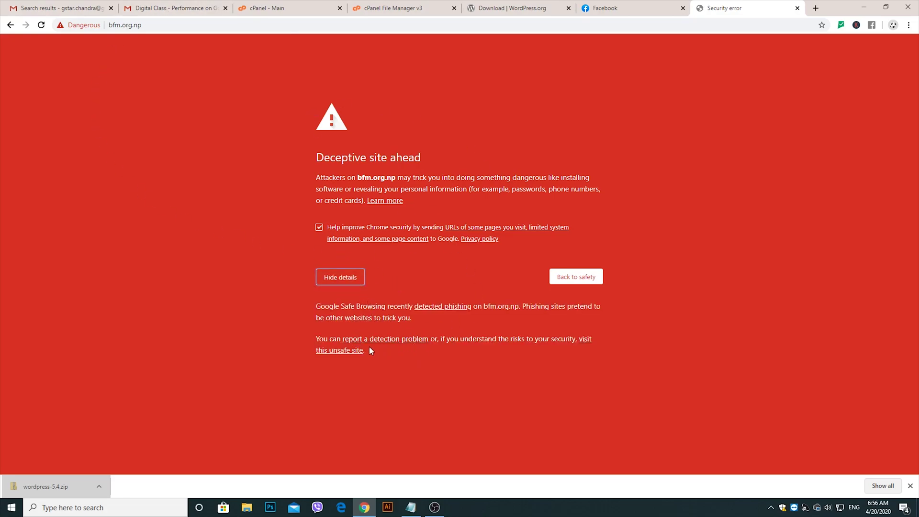
drag(373, 356, 319, 340)
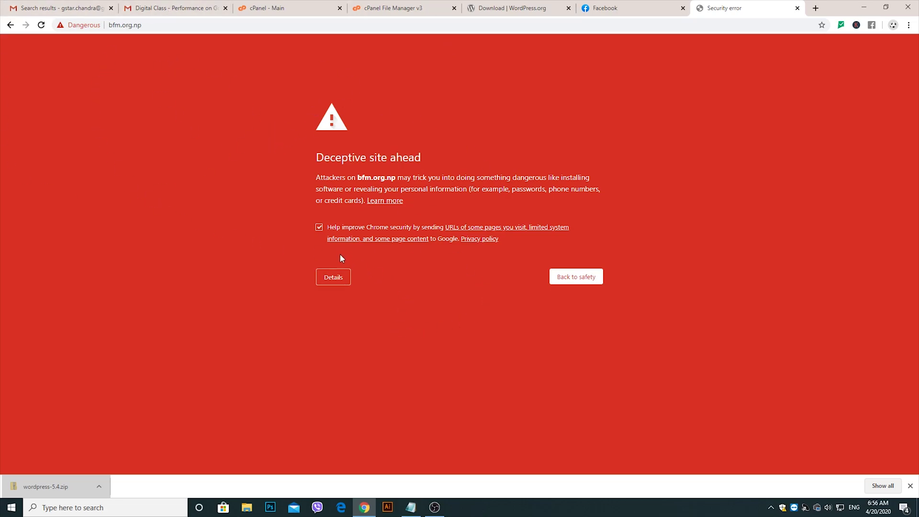
click(335, 281)
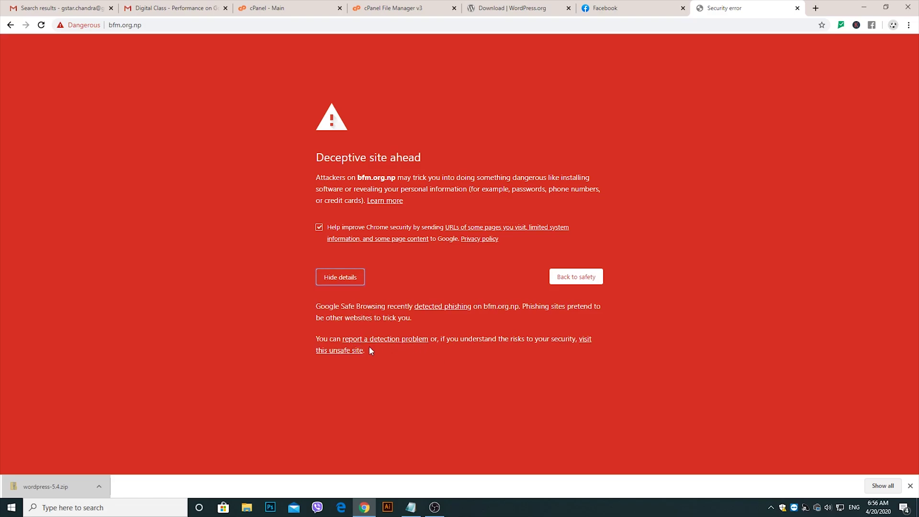
drag(373, 353, 319, 340)
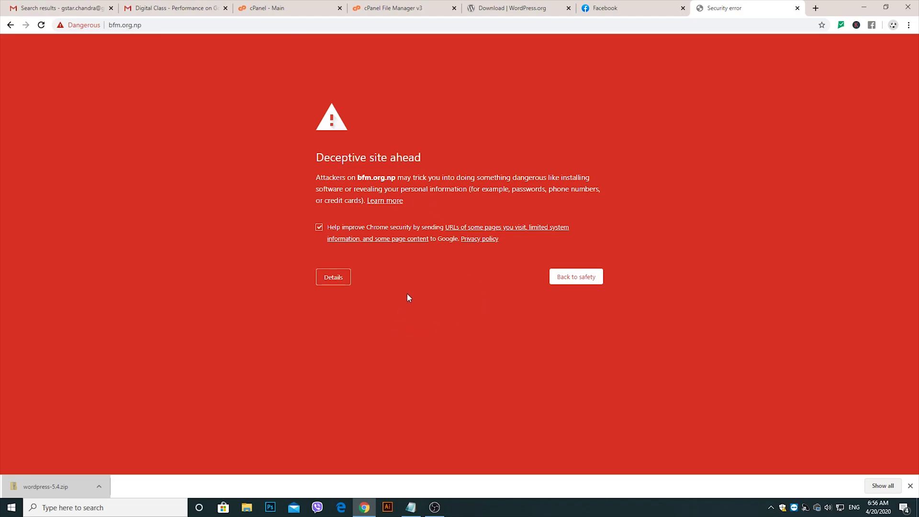
click(335, 273)
click(344, 351)
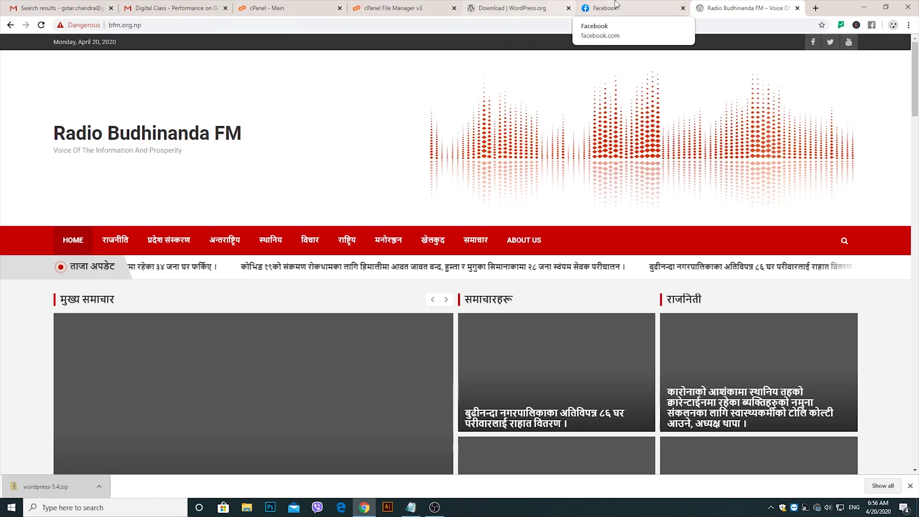
- Dismiss the Hooray popup on the WordPress download page
click(604, 8)
click(510, 8)
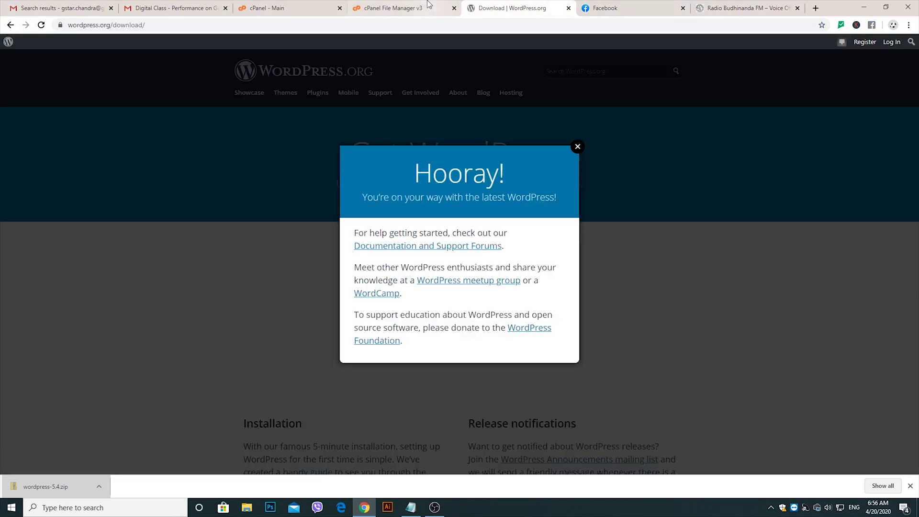
click(429, 5)
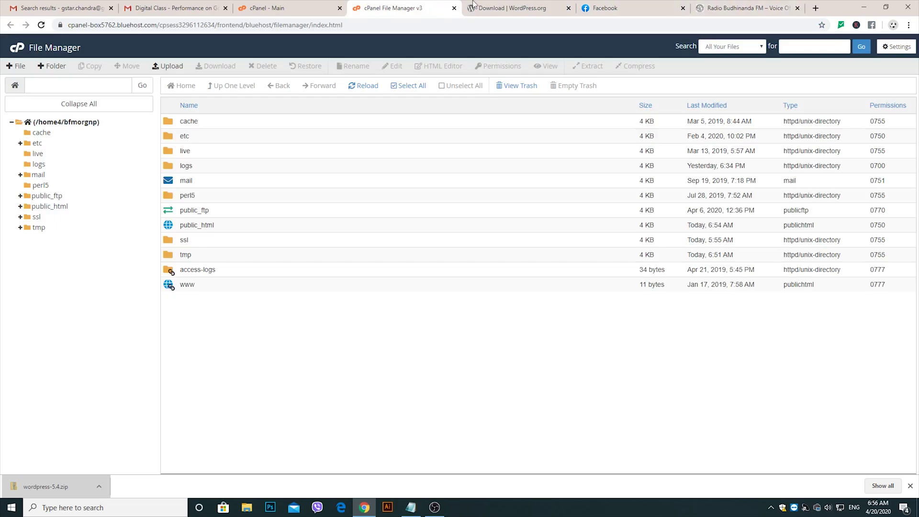
click(498, 8)
click(577, 146)
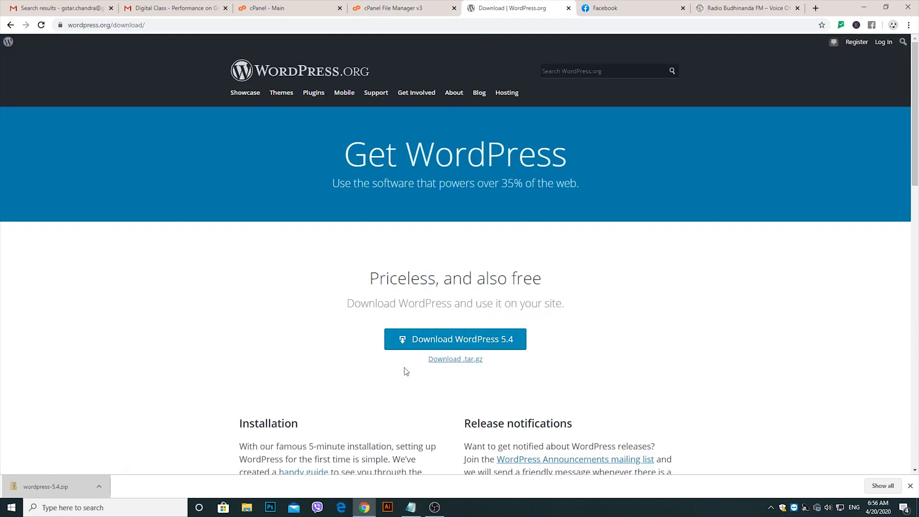
- Open File Manager from the cPanel home page and select public_html
click(271, 4)
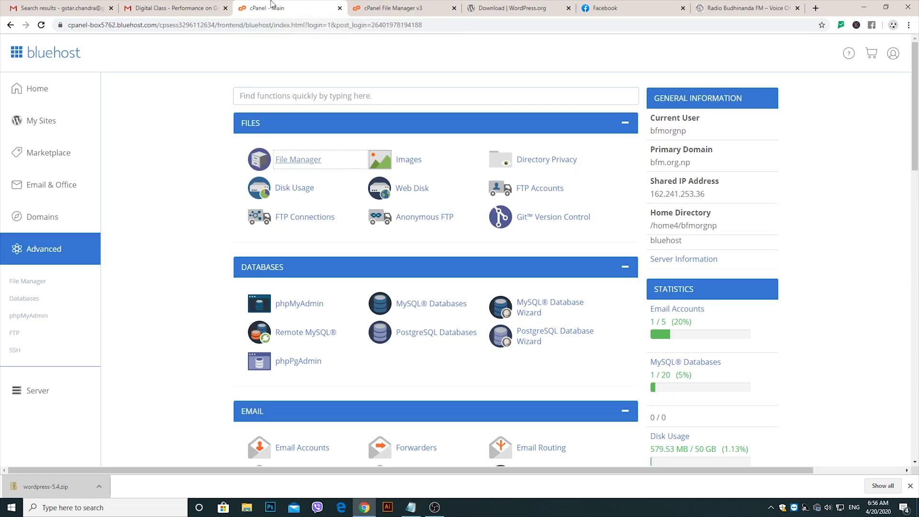
click(296, 161)
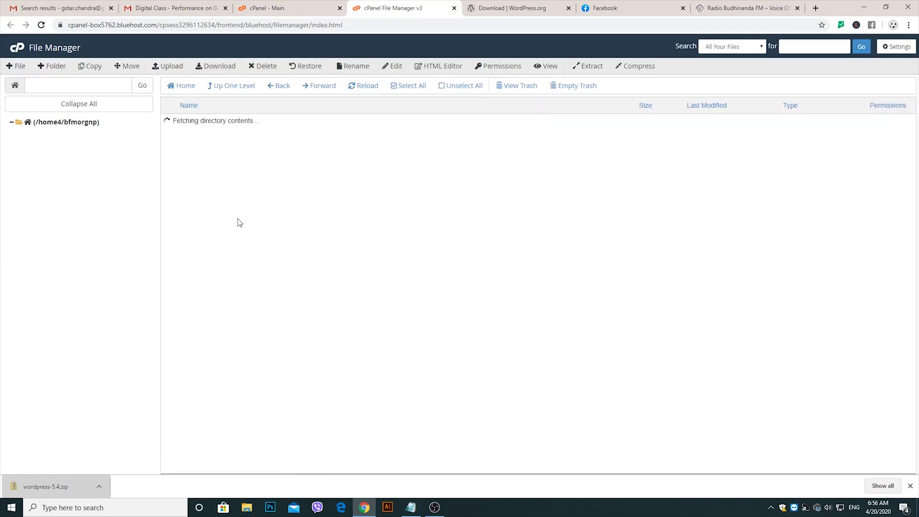
click(228, 228)
- Open public_html and choose Edit on wp-config.php
double_click(229, 228)
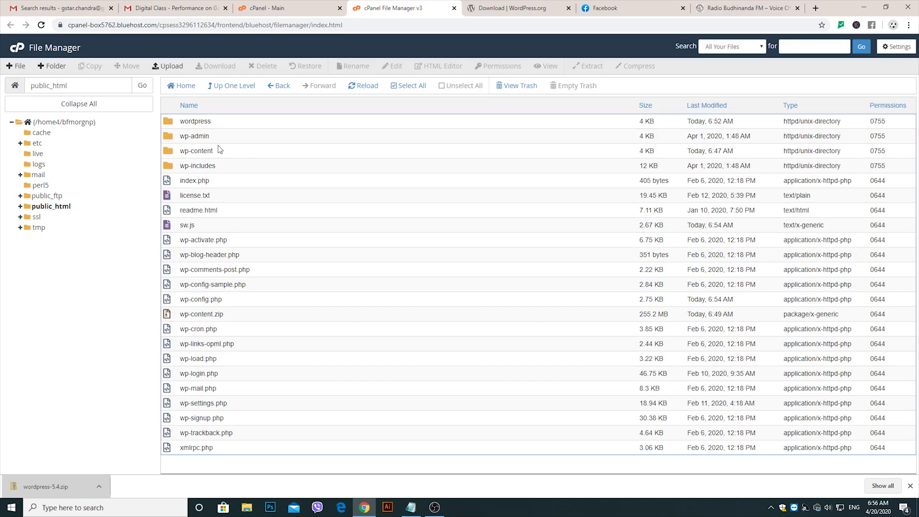
click(216, 148)
right_click(217, 148)
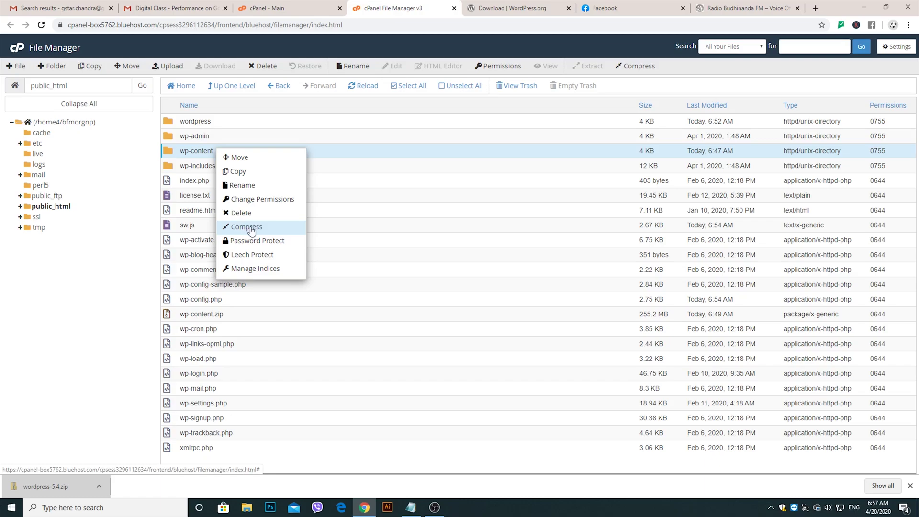
click(213, 315)
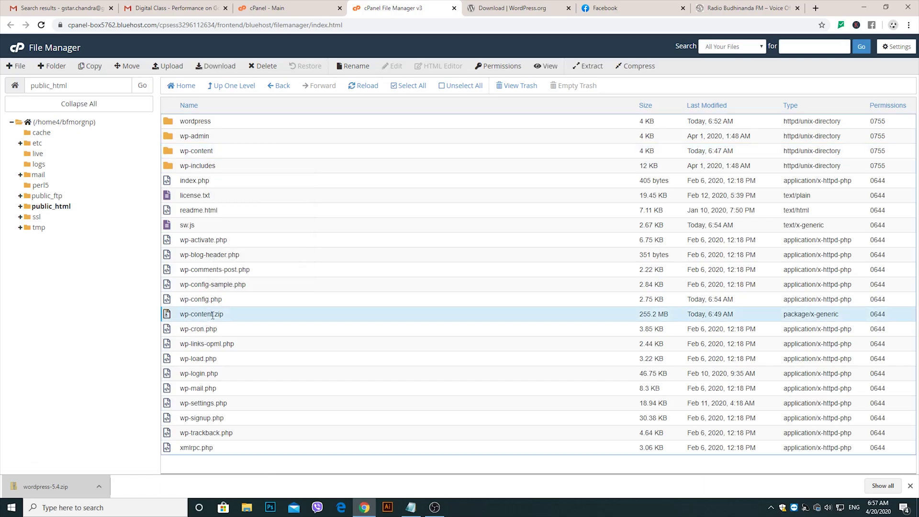
click(222, 302)
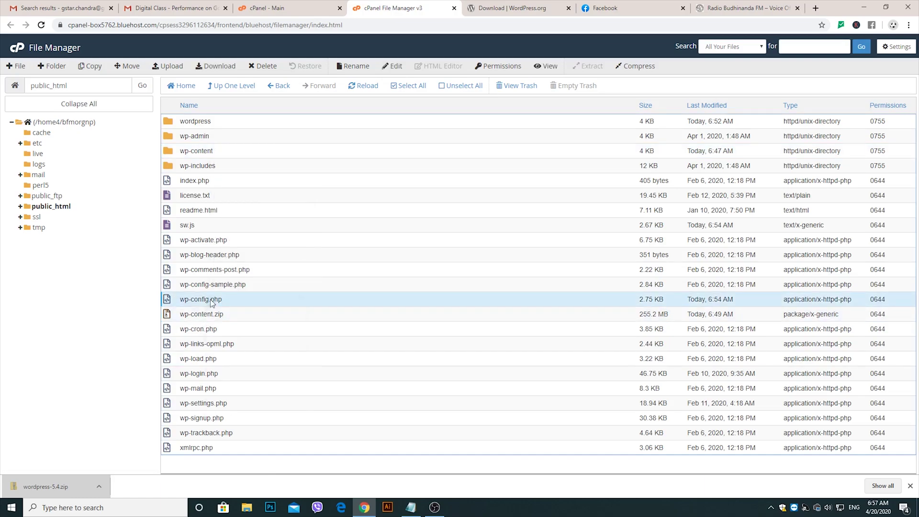
right_click(210, 299)
click(239, 335)
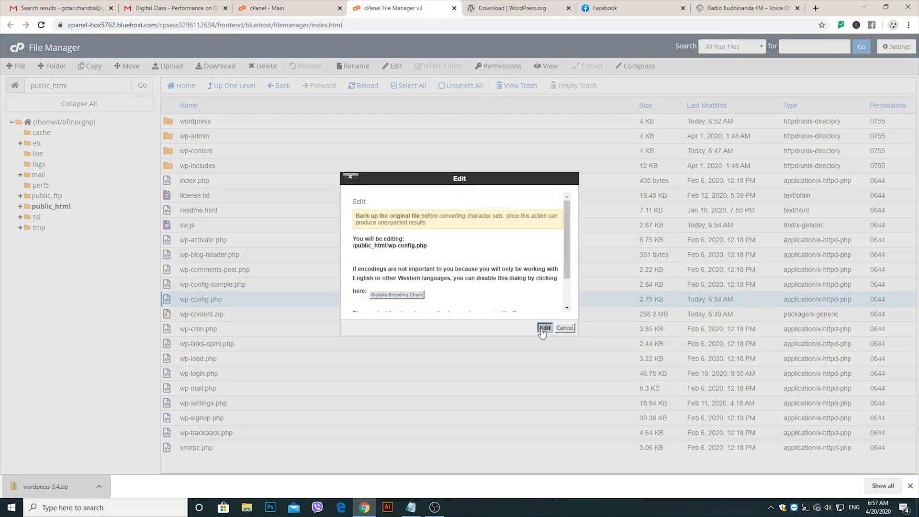
- Open wp-config.php in the code editor and set the font size to 16px
click(544, 328)
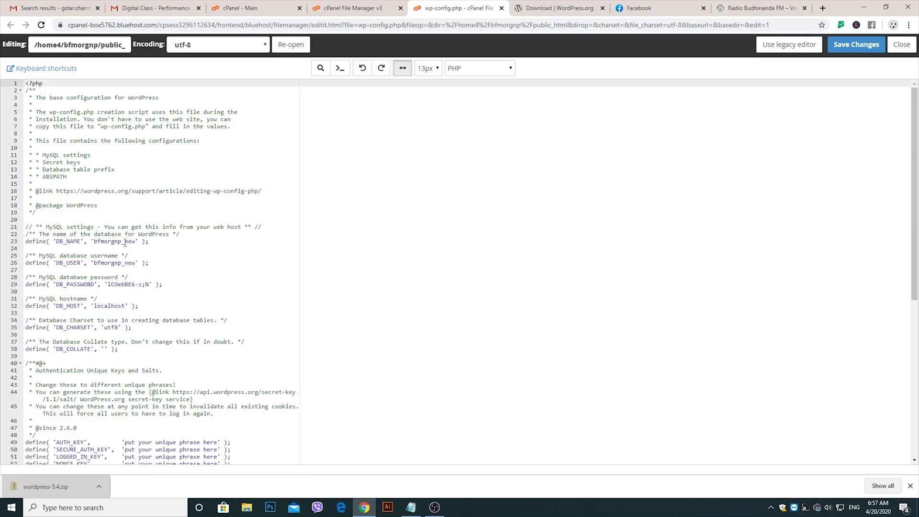
drag(149, 241, 15, 238)
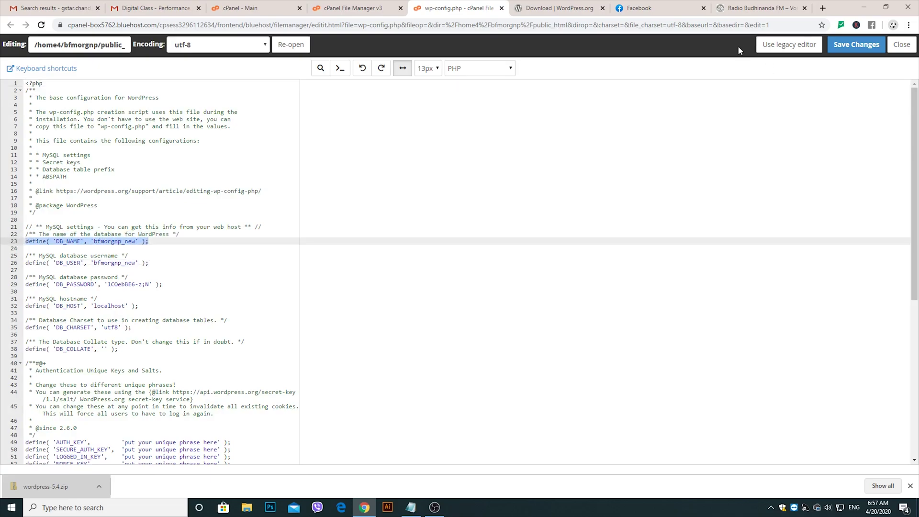
click(433, 70)
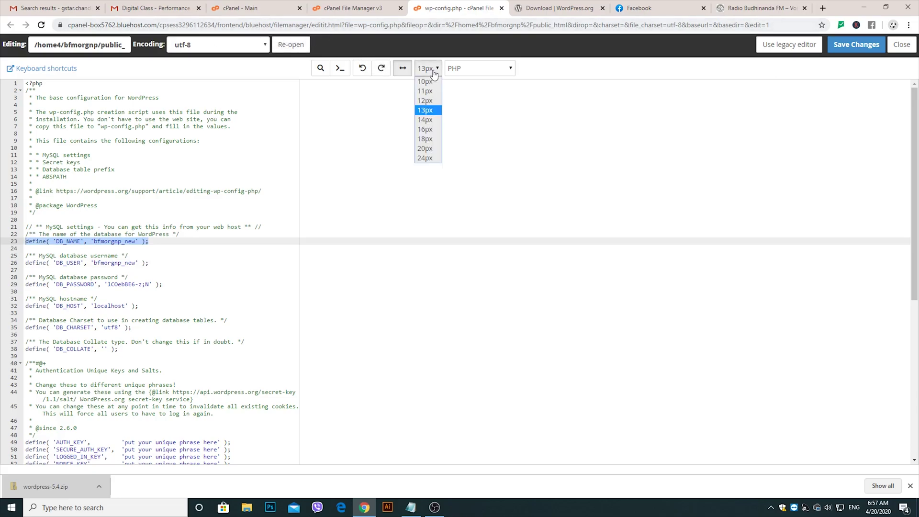
click(426, 130)
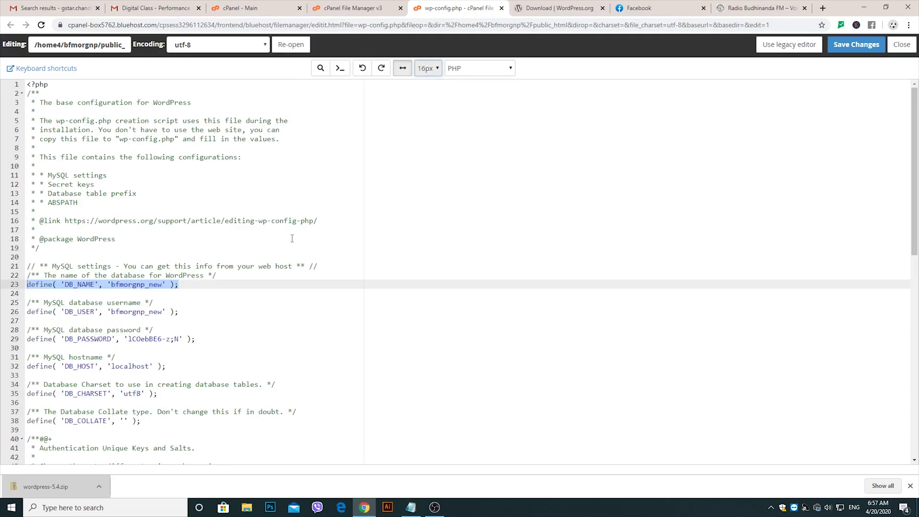
- Select the DB_NAME value on line 23
click(282, 250)
click(169, 299)
drag(178, 284, 27, 284)
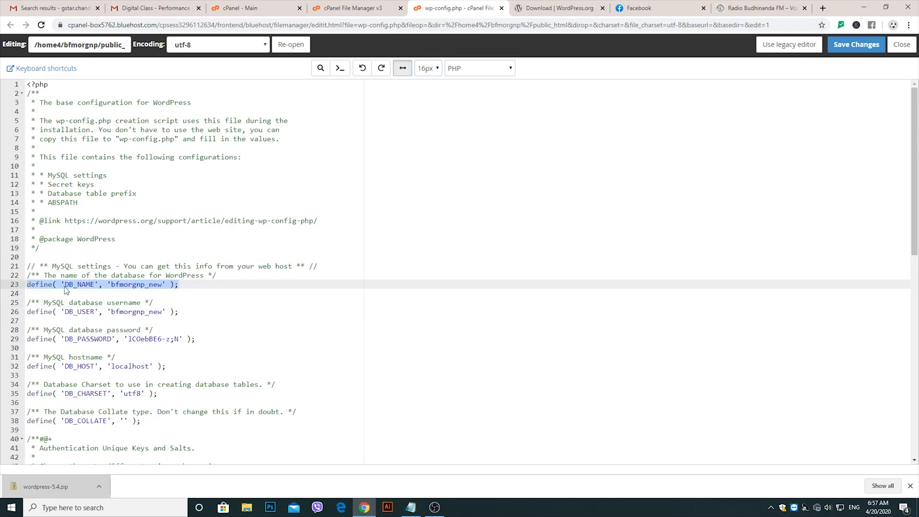
click(137, 284)
double_click(137, 284)
key(ctrl+c)
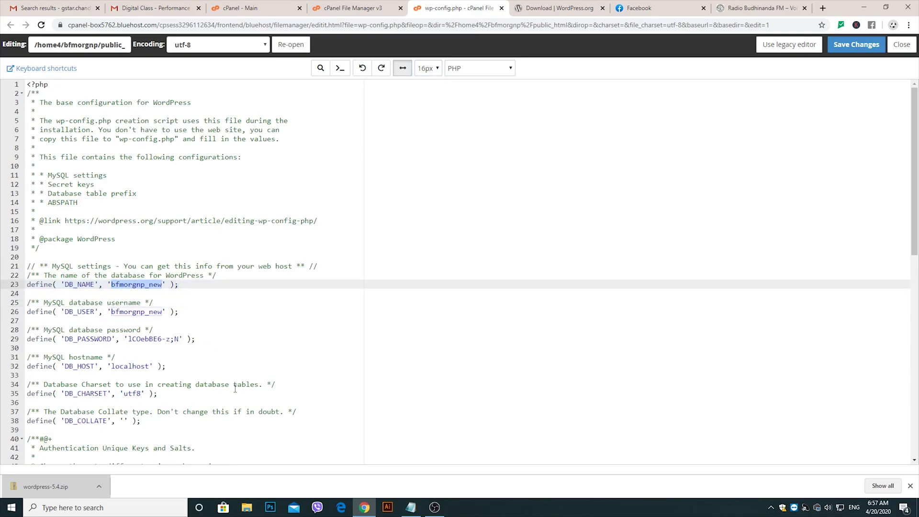
- Clear Notepad and paste the database name after a 'DB Name :' label
click(407, 503)
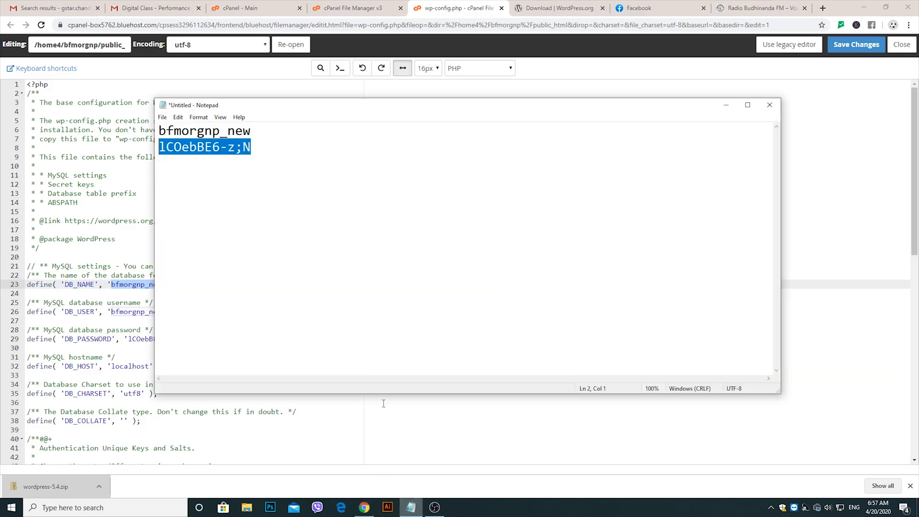
click(243, 147)
key(ctrl+a)
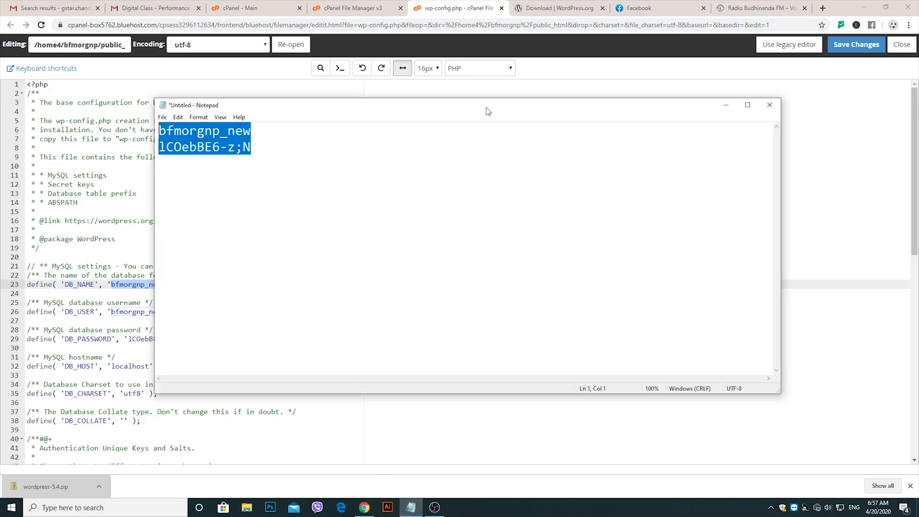
key(Delete)
text(DB )
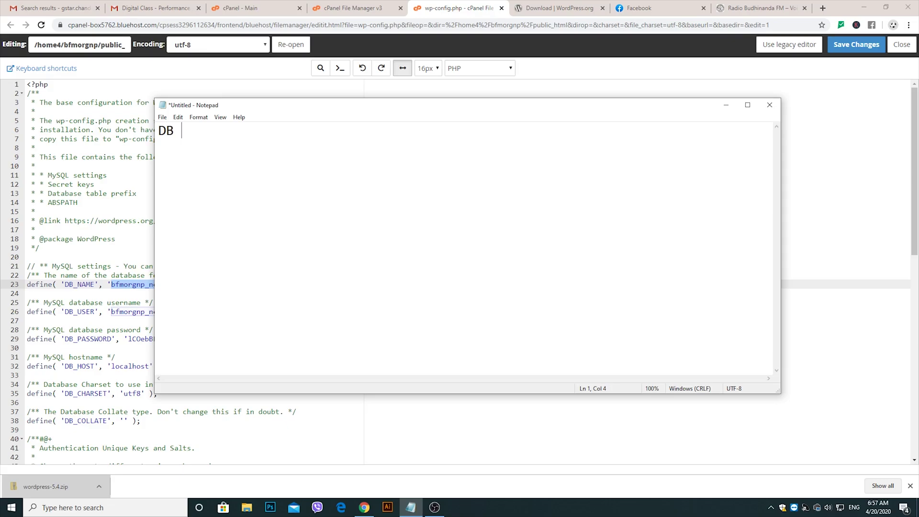
text(Name :)
key(ctrl+v)
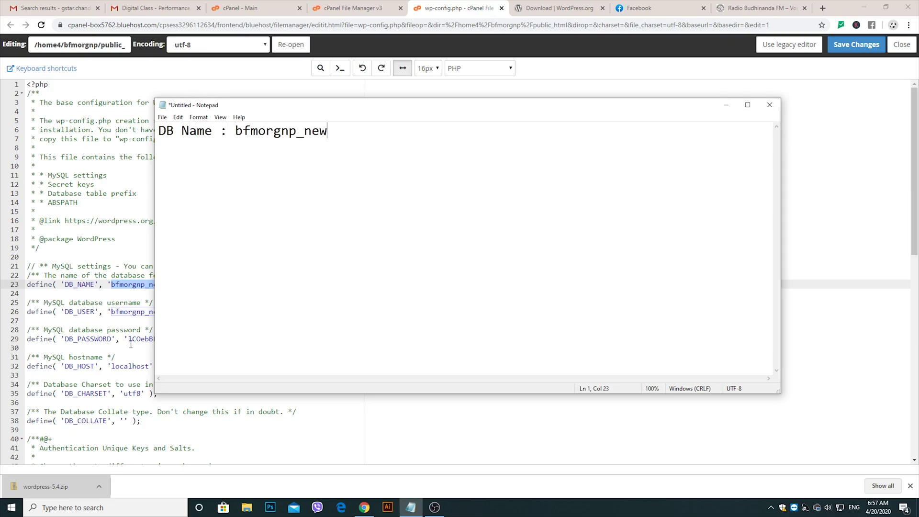
- Copy the database user from line 26 into Notepad under 'DB USER :'
click(115, 330)
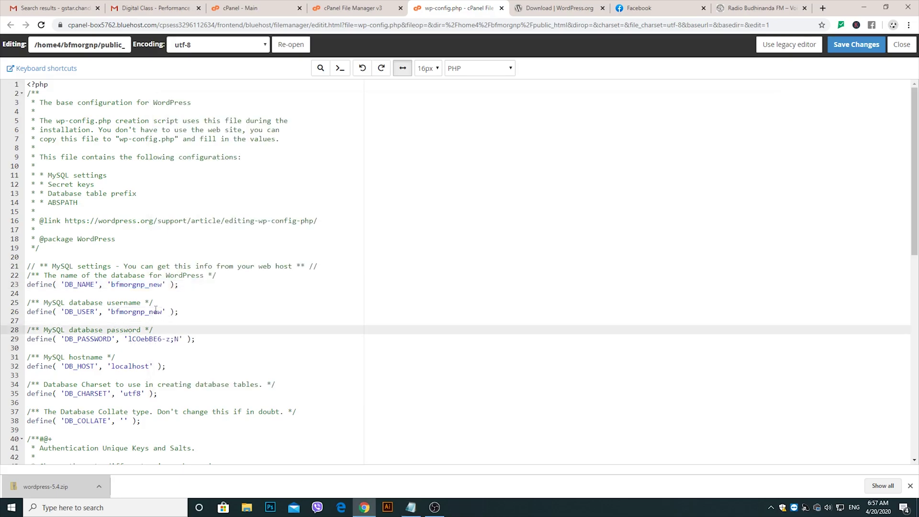
double_click(133, 312)
key(ctrl+c)
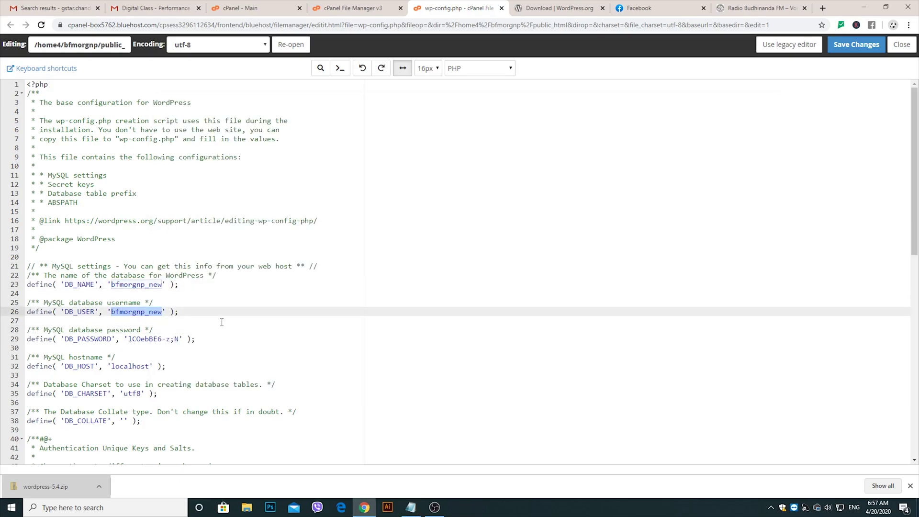
click(411, 507)
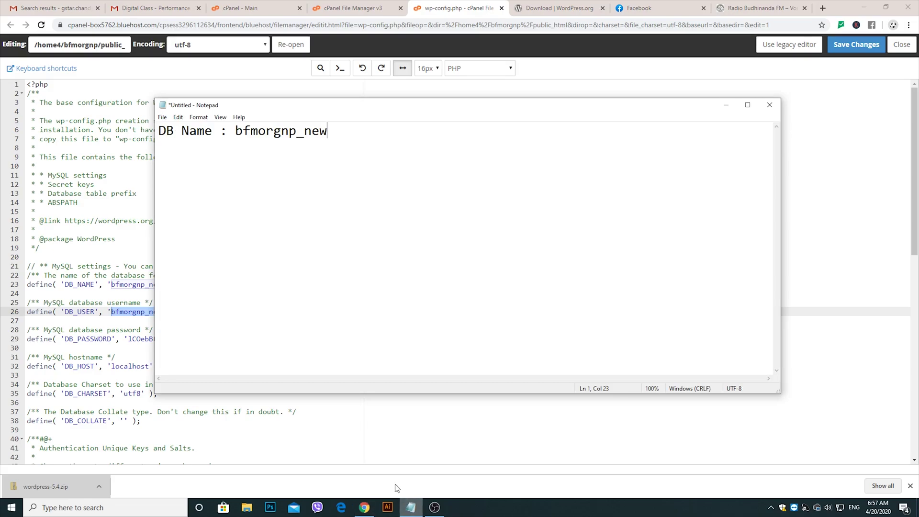
text(DB)
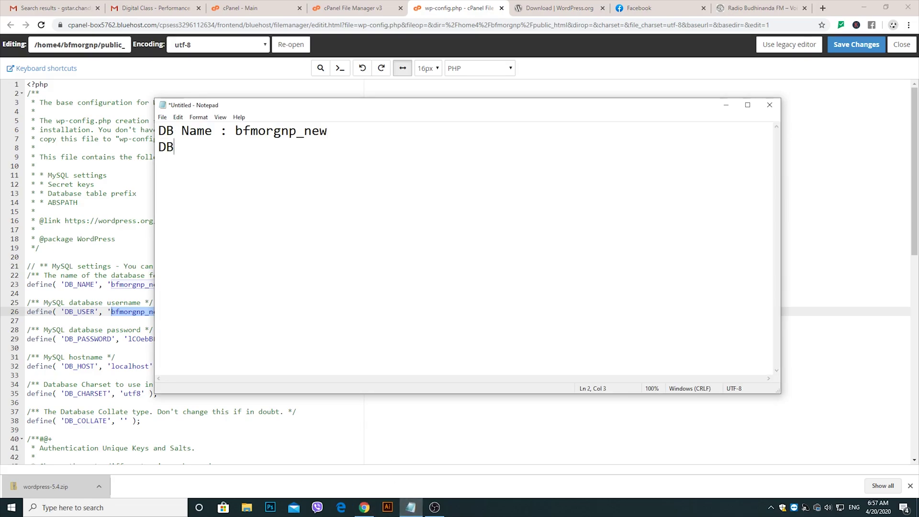
text( USER :)
key(ctrl+v)
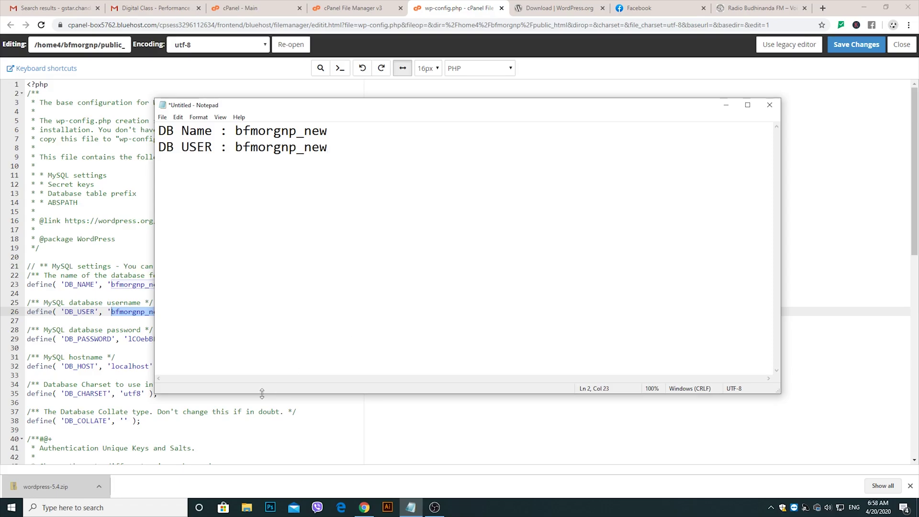
- Copy the DB_PASSWORD value from line 29 into Notepad under a password label
click(112, 393)
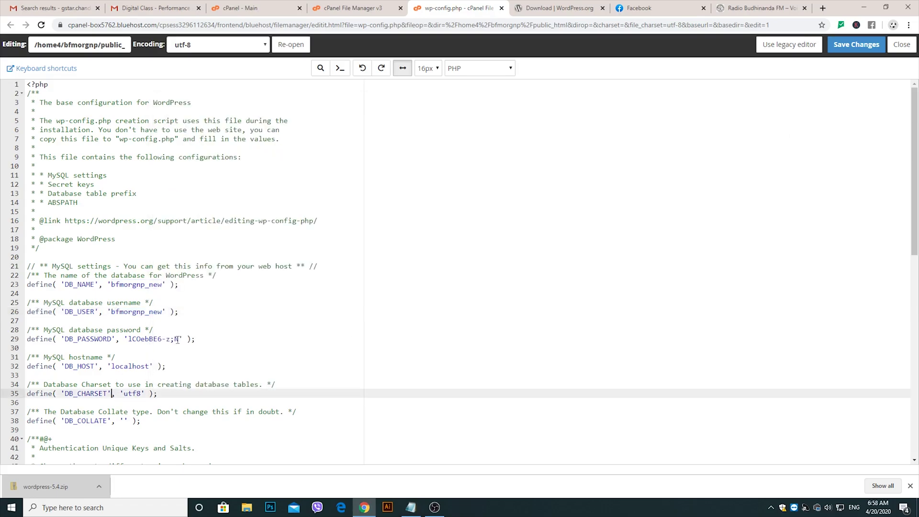
drag(178, 339, 132, 339)
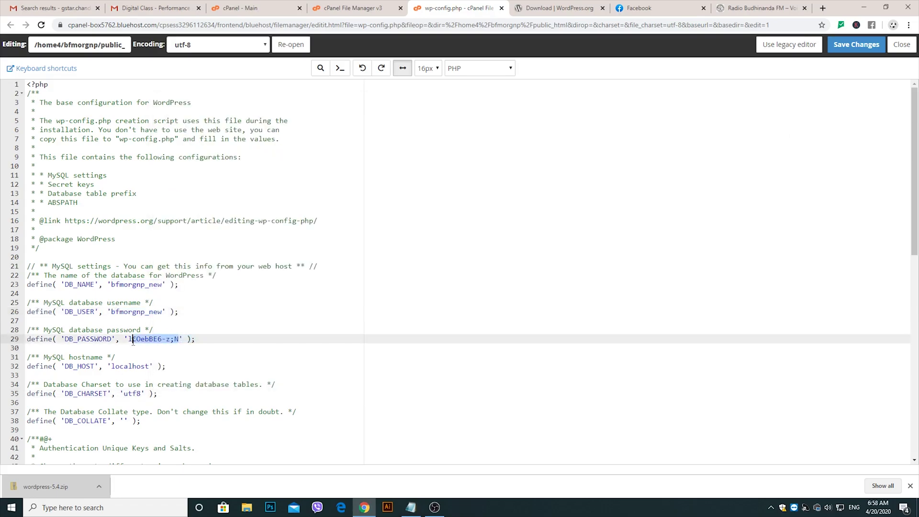
double_click(69, 339)
double_click(150, 339)
drag(179, 339, 129, 339)
key(ctrl+c)
click(415, 501)
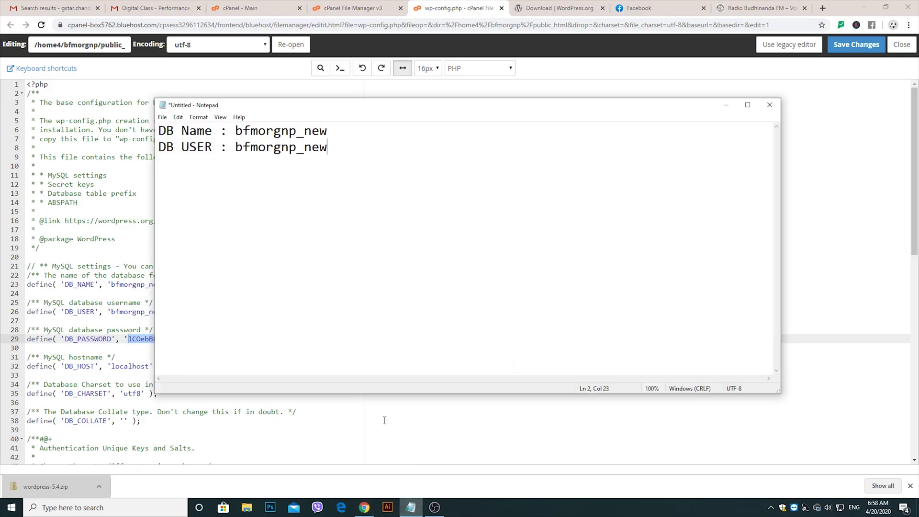
text(Password)
key(ctrl+v)
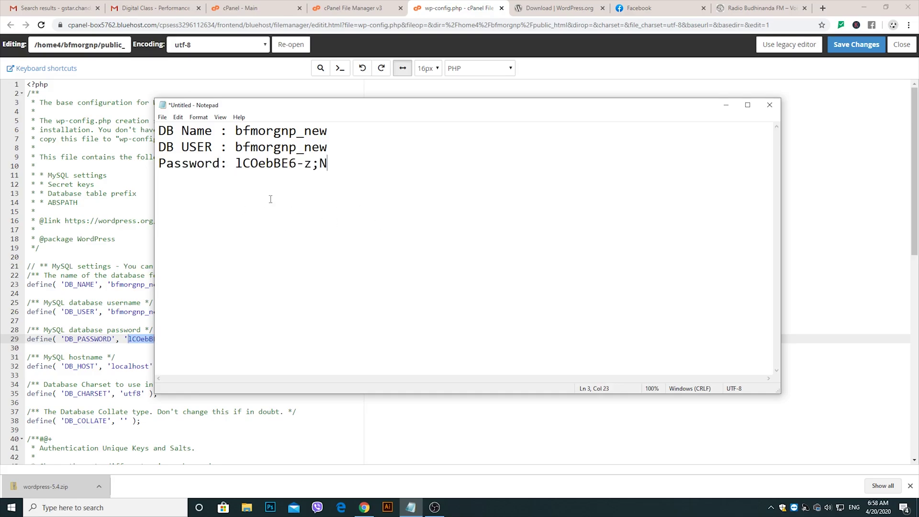
click(40, 257)
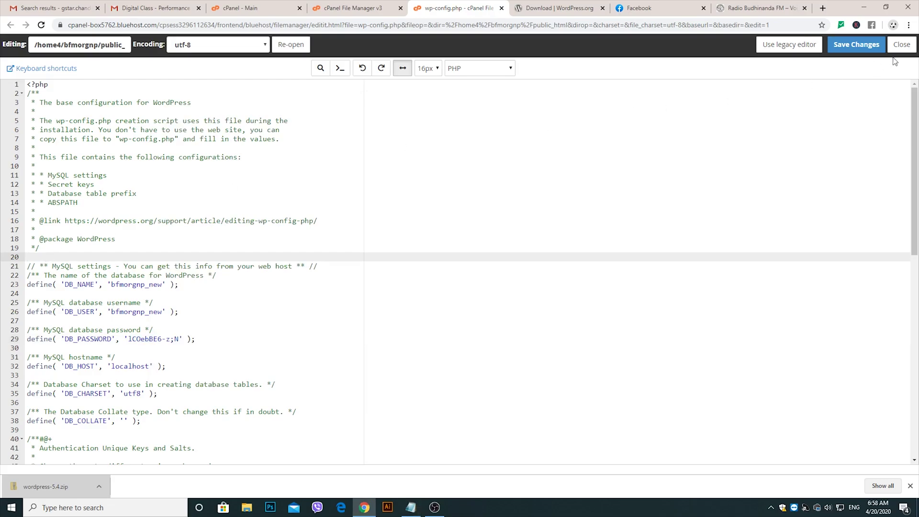
- Close the editor and delete the files from wordpress through wp-config.php
click(901, 45)
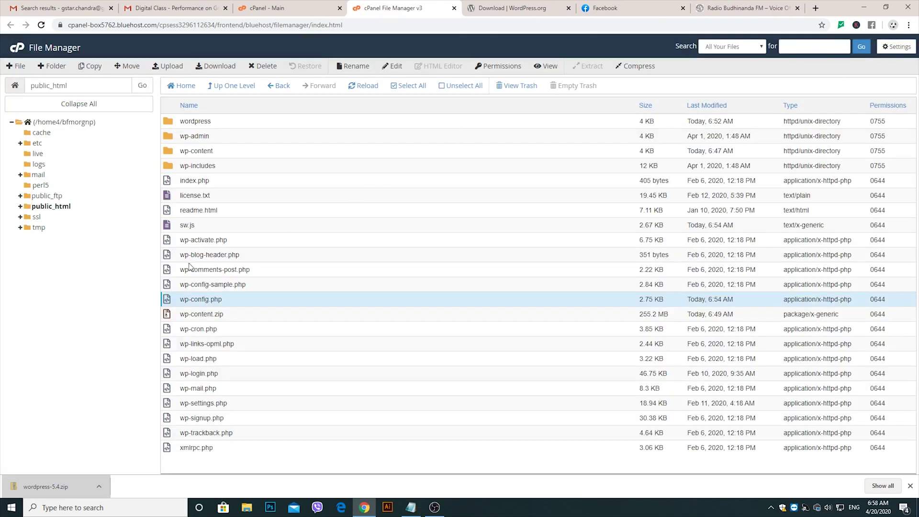
click(220, 299)
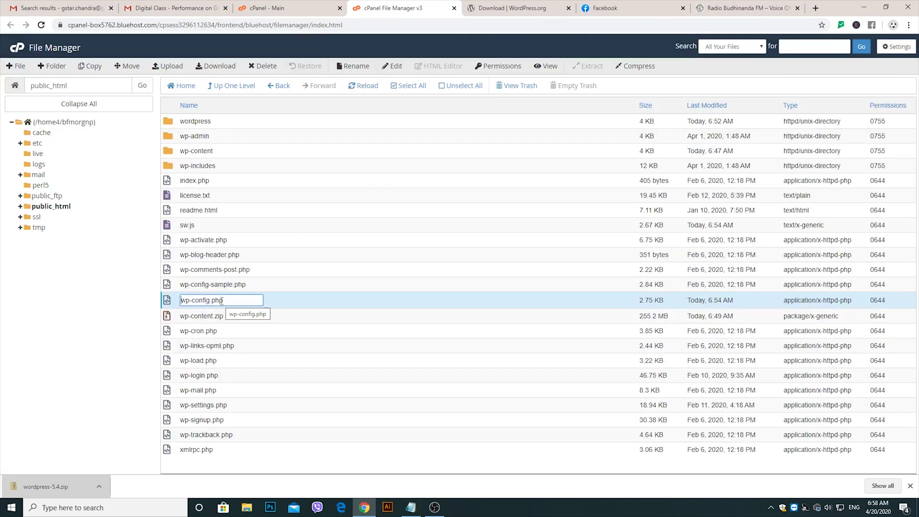
click(285, 303)
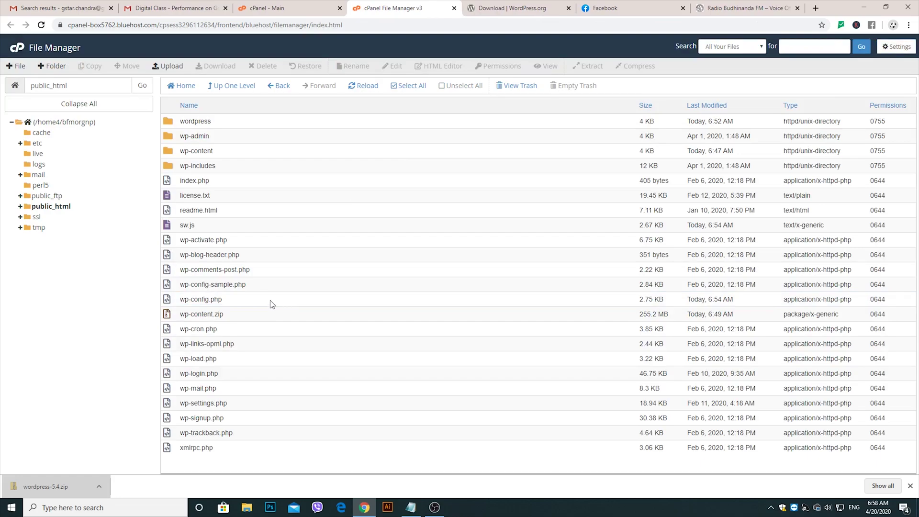
shift+click(201, 121)
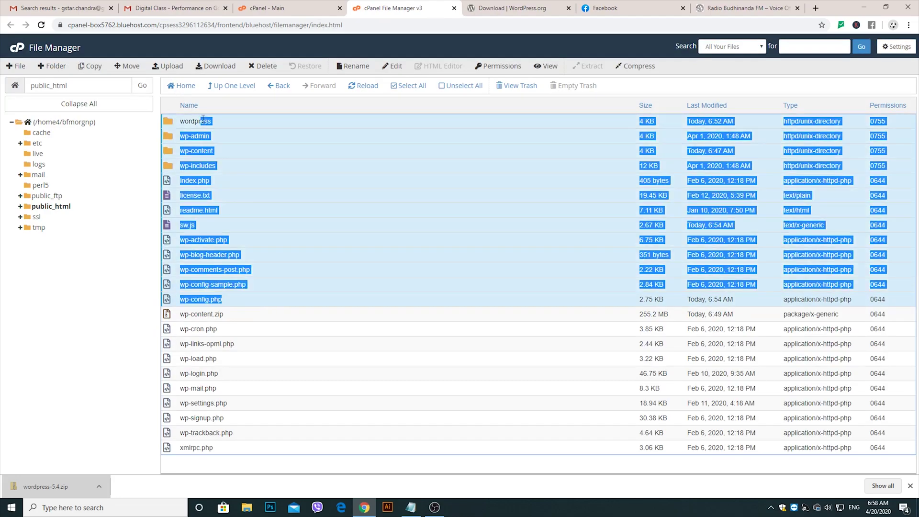
click(257, 65)
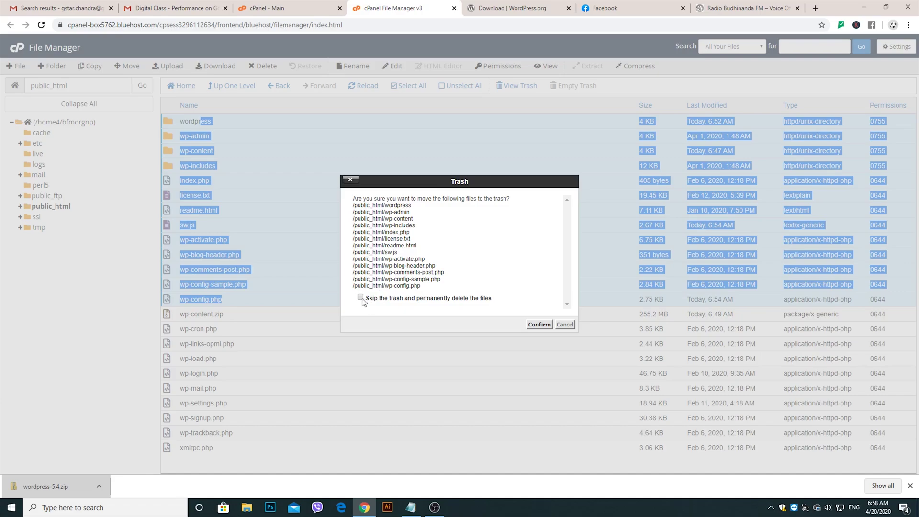
click(539, 324)
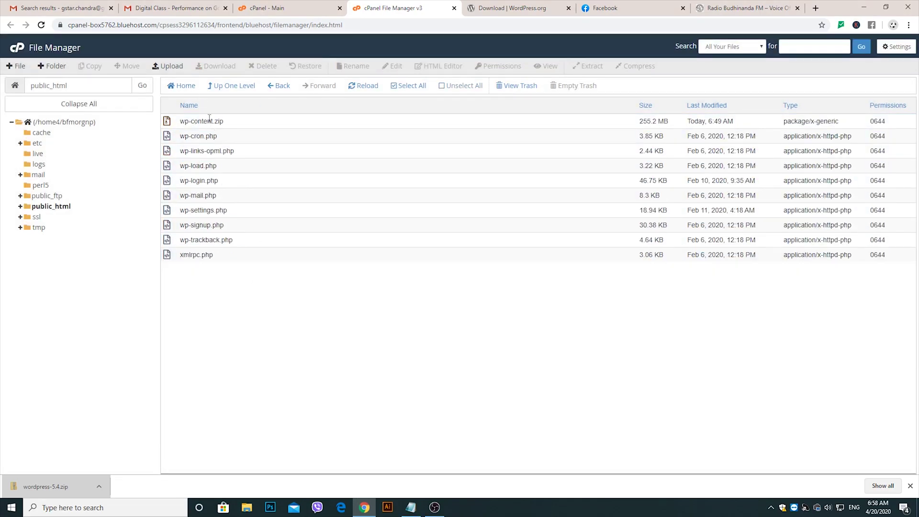
- Delete the nine files from wp-cron.php to xmlrpc.php, close the radio tab, and refresh
click(209, 120)
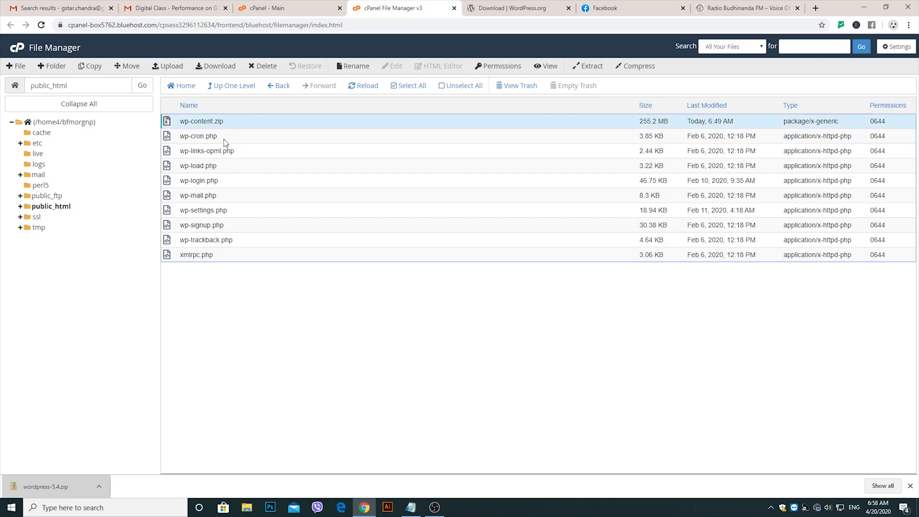
click(225, 143)
shift+click(211, 254)
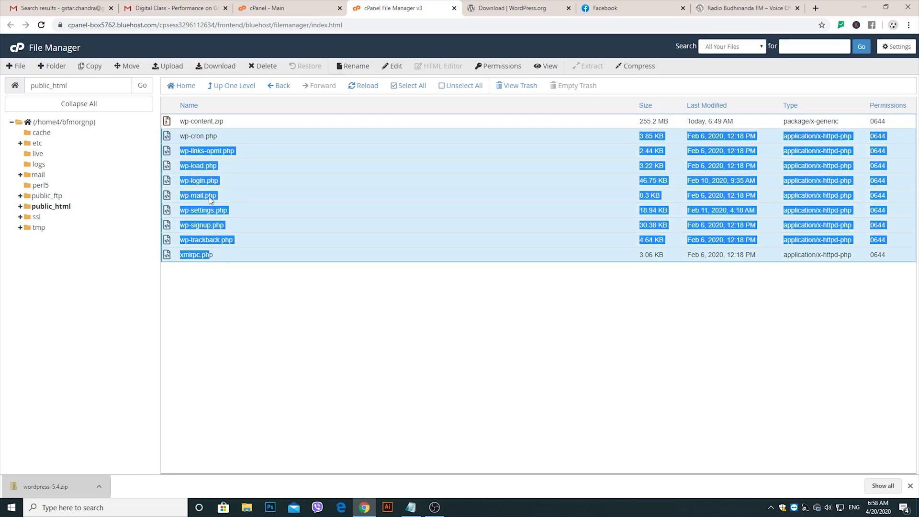
click(263, 66)
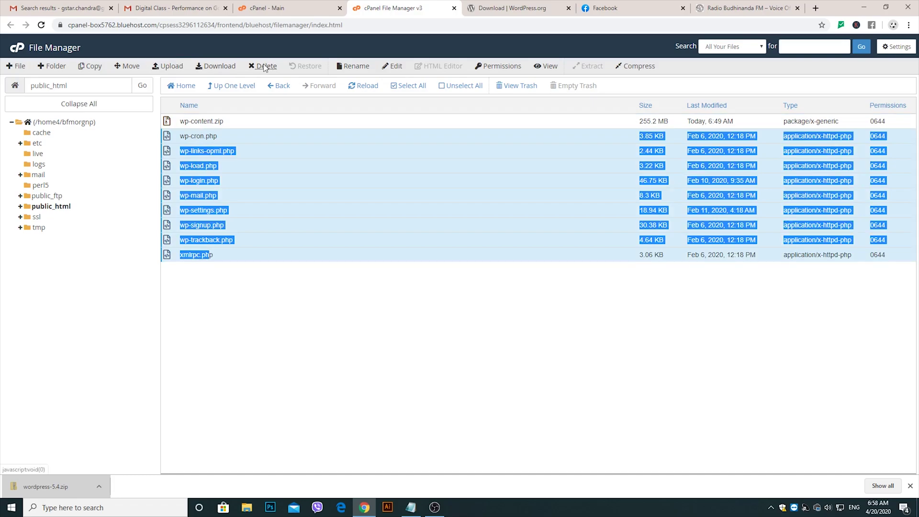
click(539, 311)
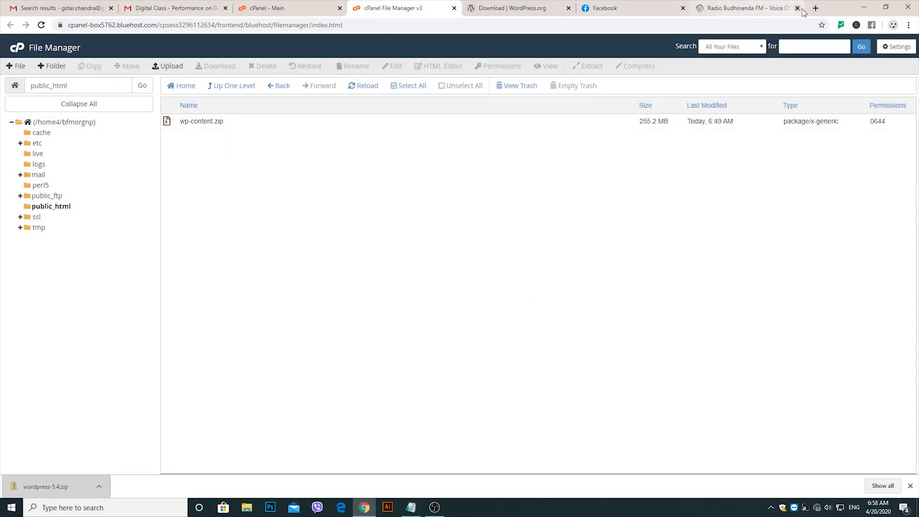
click(797, 8)
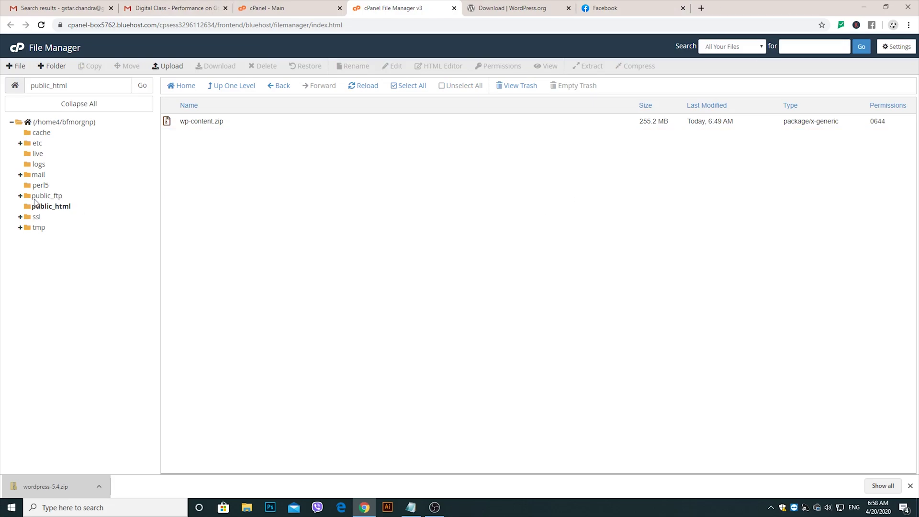
click(48, 207)
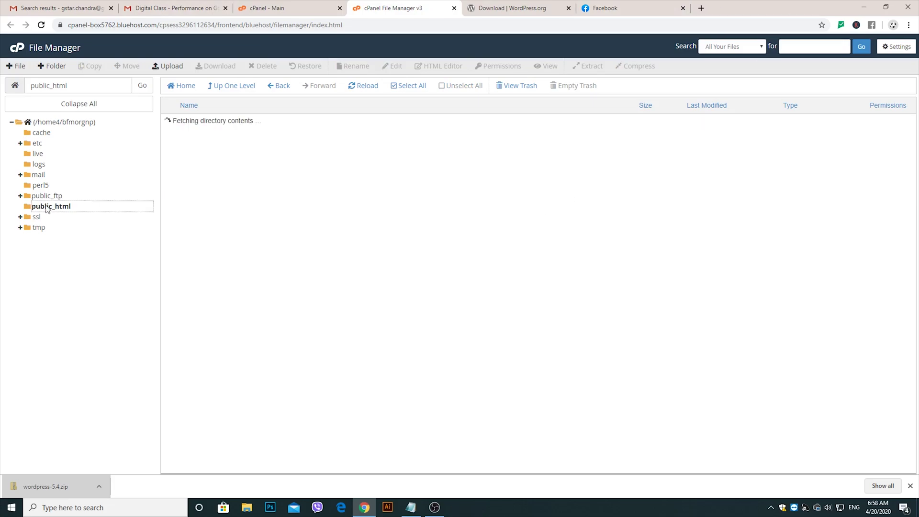
- Upload wordpress-5.4.zip from the Downloads folder into public_html
click(168, 66)
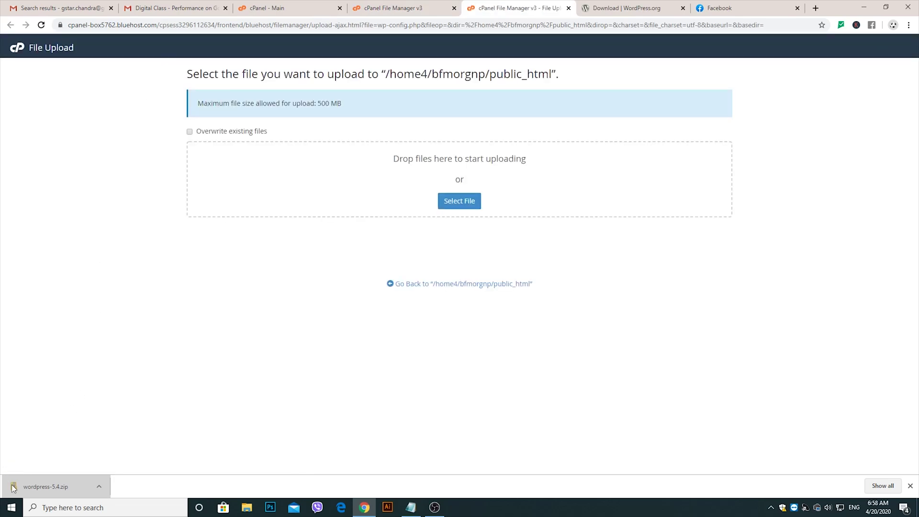
drag(13, 487, 62, 473)
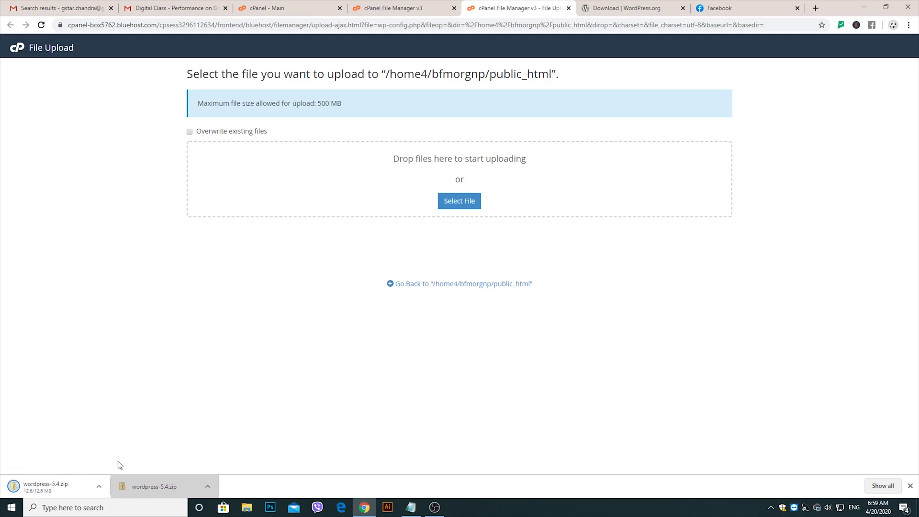
click(462, 203)
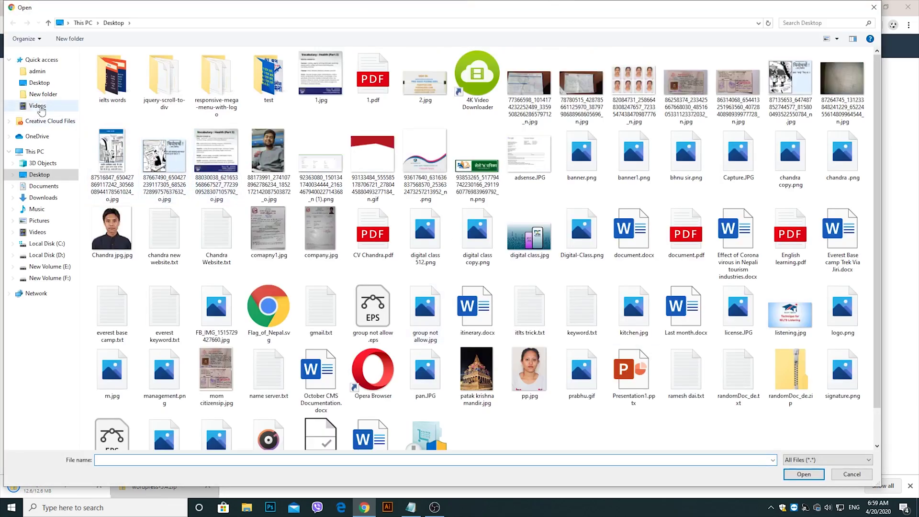
click(43, 198)
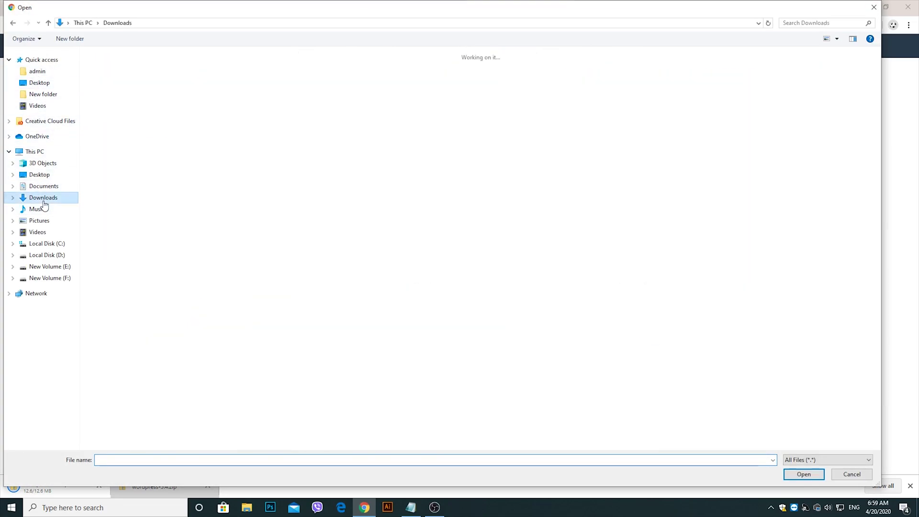
click(123, 91)
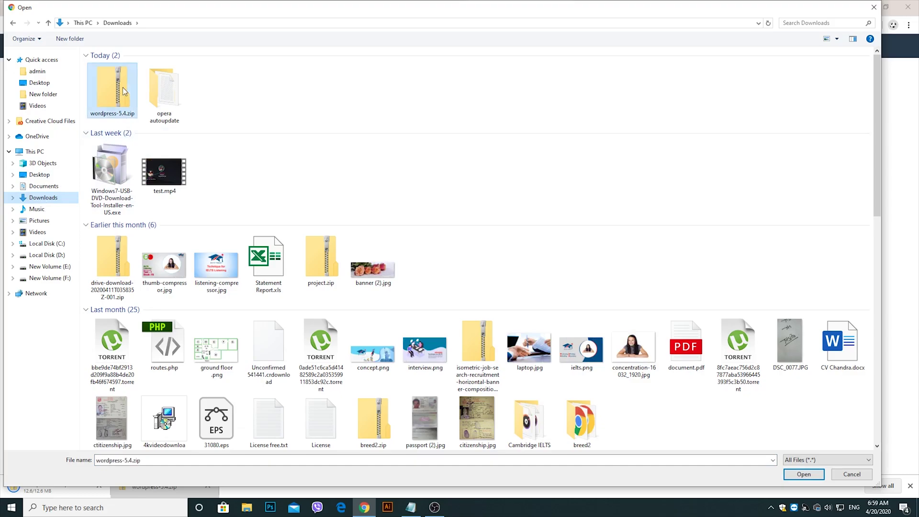
click(804, 474)
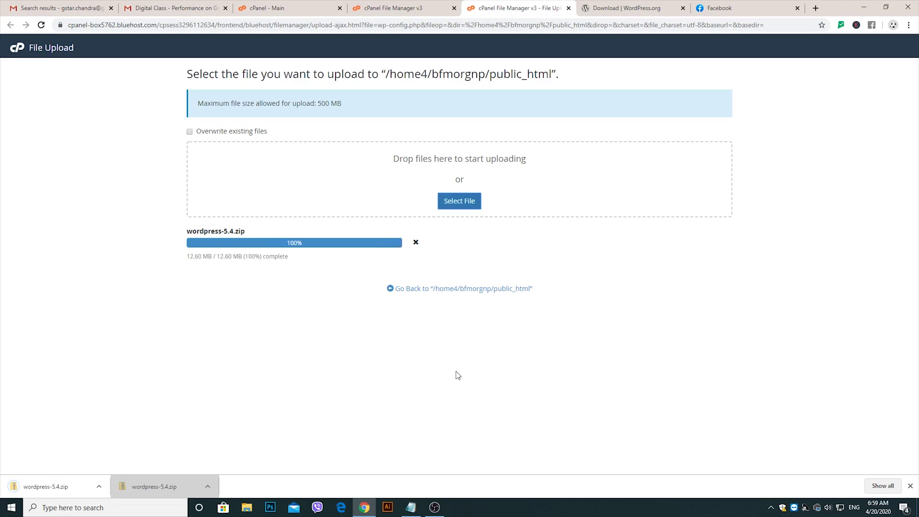
- Extract wordpress-5.4.zip into /public_html
click(440, 290)
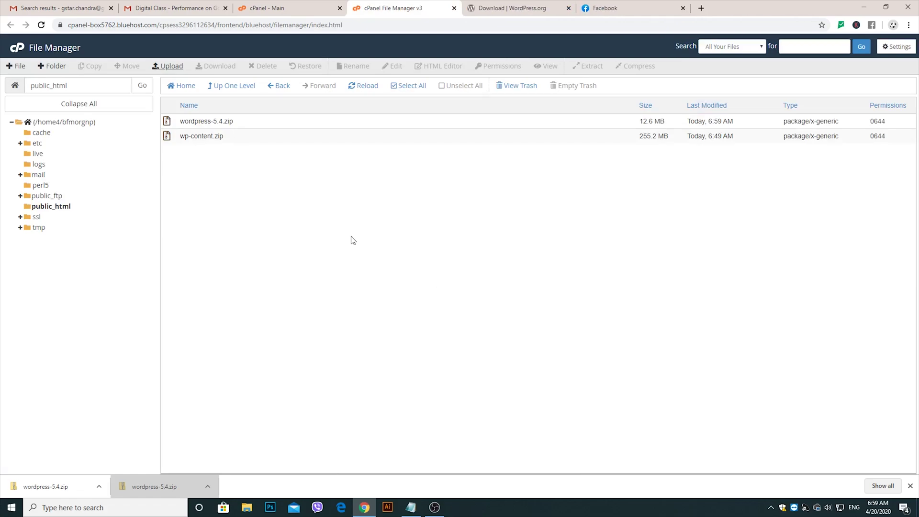
click(192, 121)
right_click(193, 123)
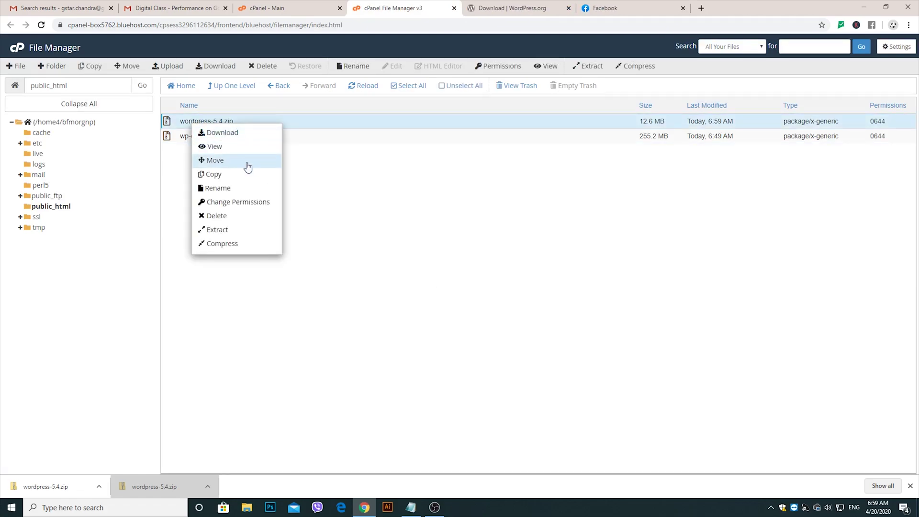
click(234, 230)
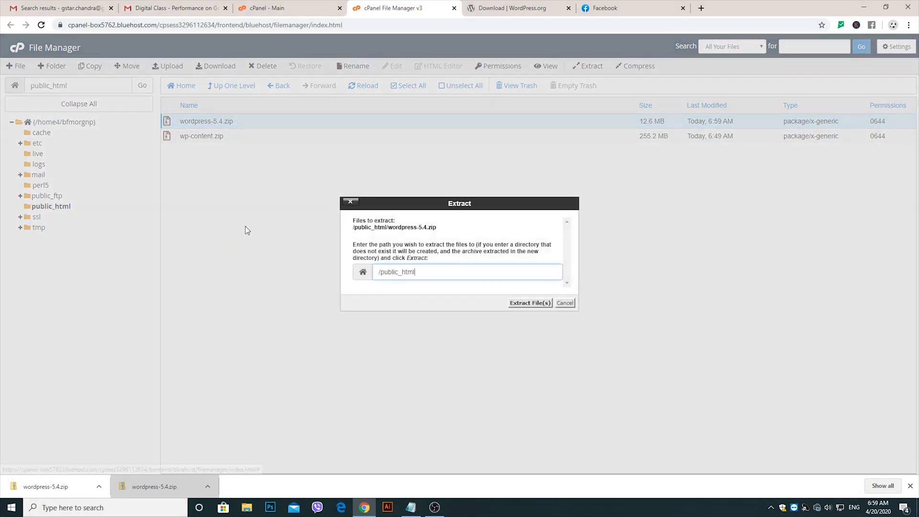
click(516, 304)
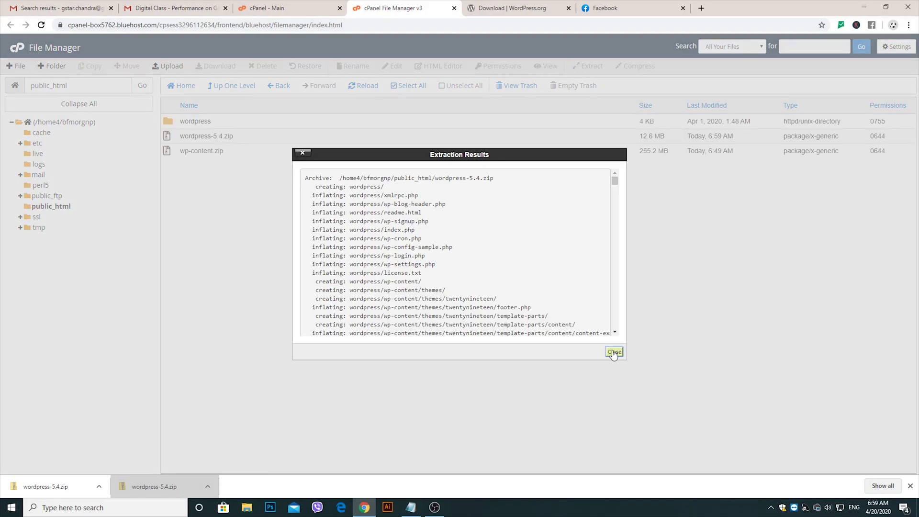
click(613, 353)
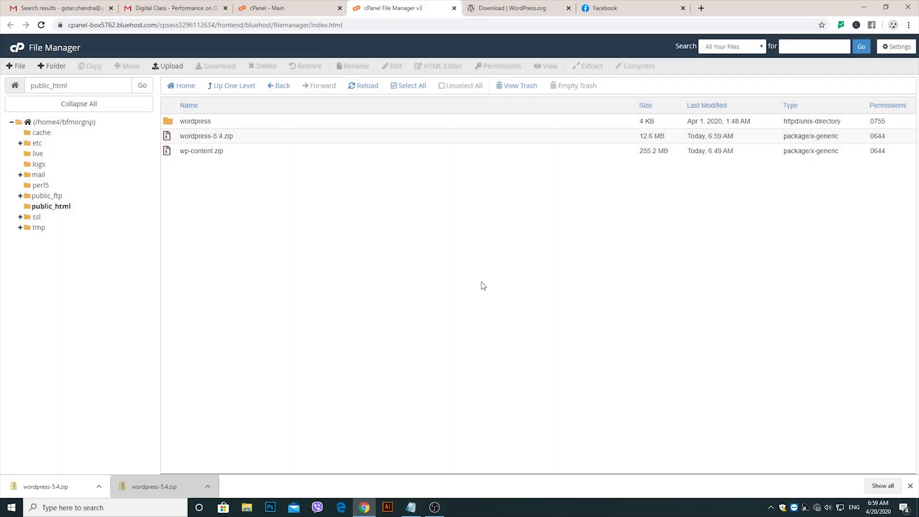
- Open the extracted wordpress folder
click(217, 123)
right_click(216, 123)
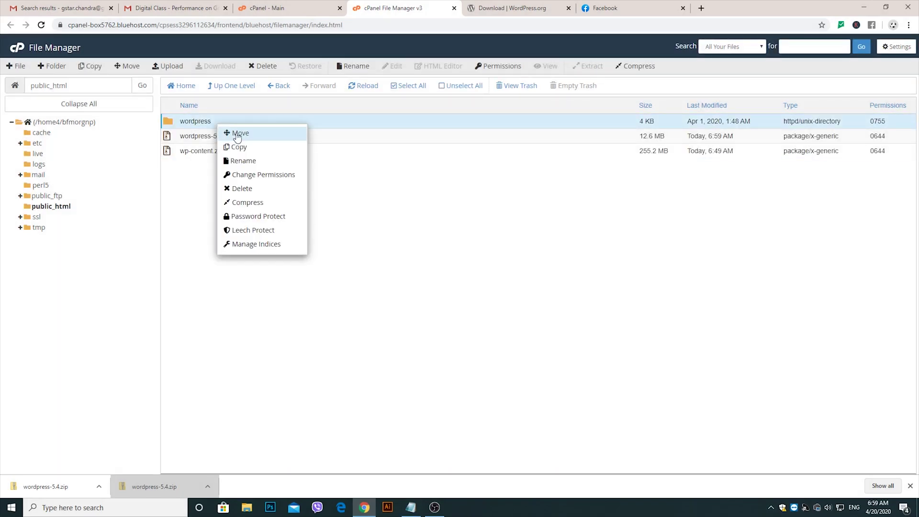
double_click(220, 123)
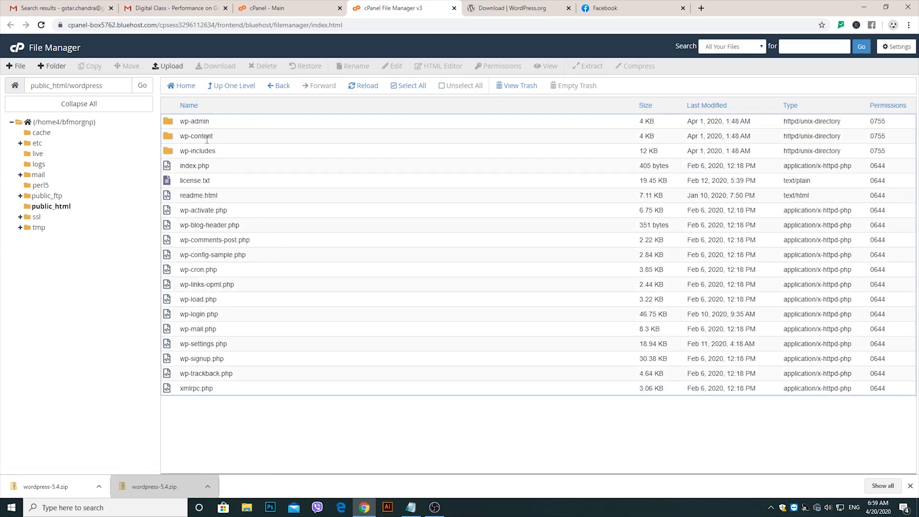
click(207, 138)
right_click(206, 138)
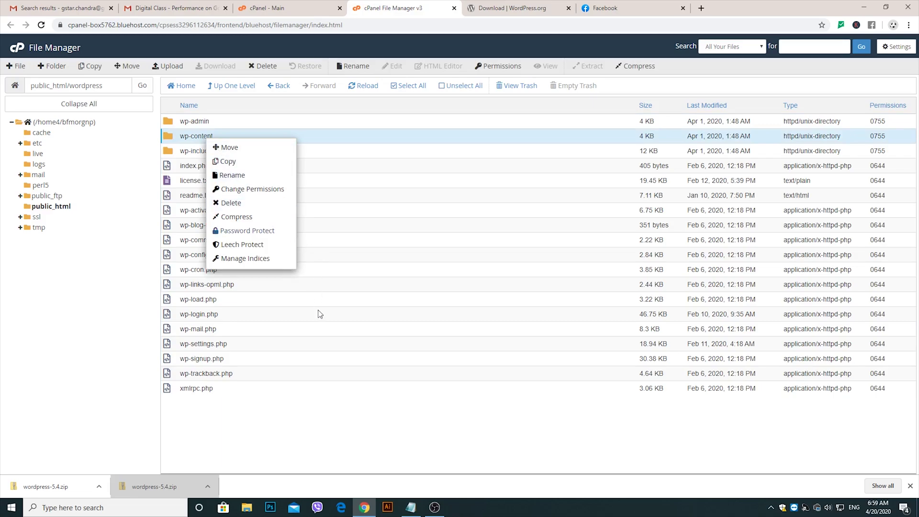
click(353, 406)
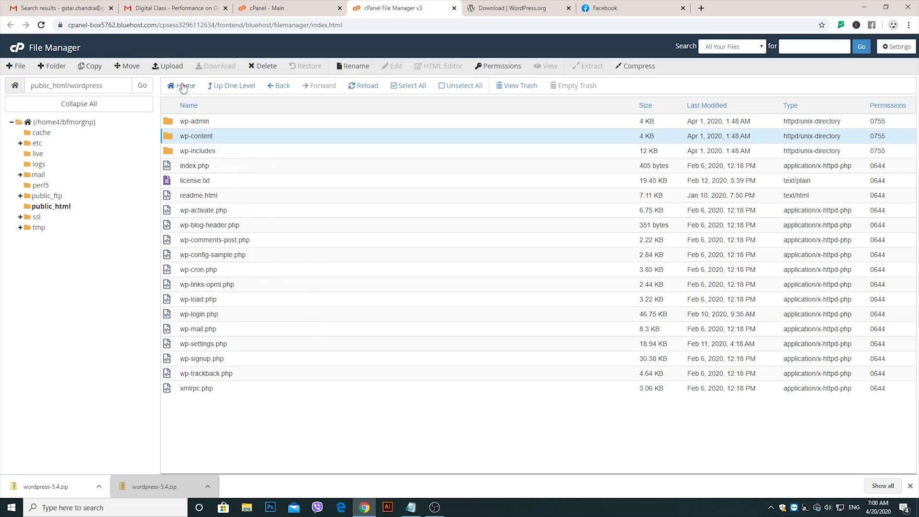
- Select all items in the wordpress folder and move them to /public_html/
click(408, 87)
right_click(233, 204)
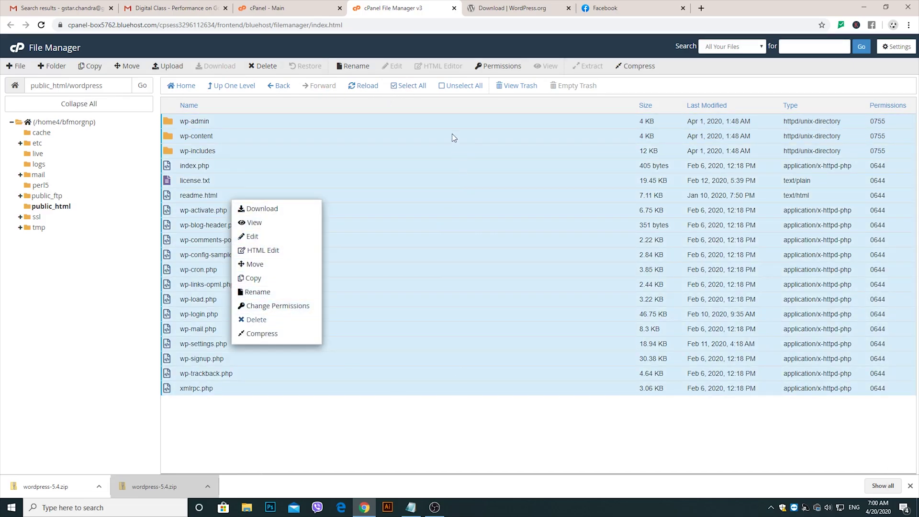
click(419, 101)
right_click(303, 182)
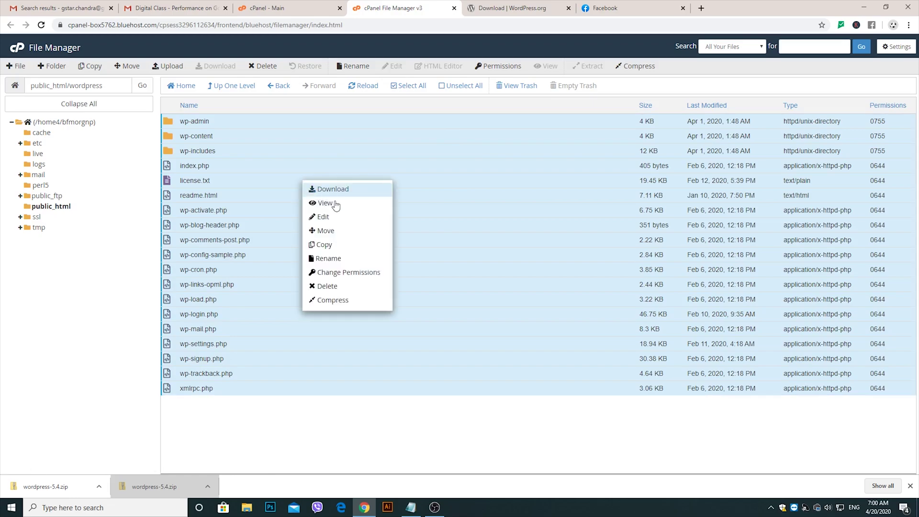
click(335, 231)
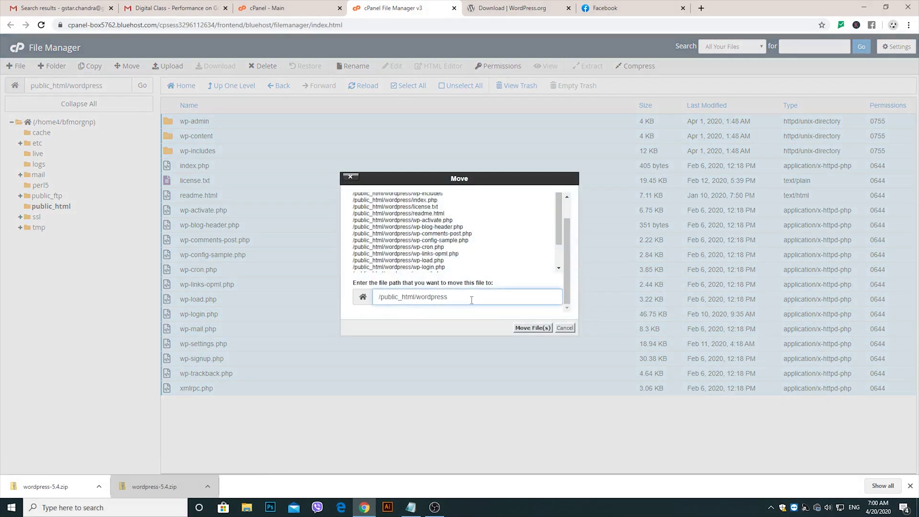
key(BackSpace)
key(BackSpace)
key(BackSpace)
key(BackSpace)
key(BackSpace)
key(Return)
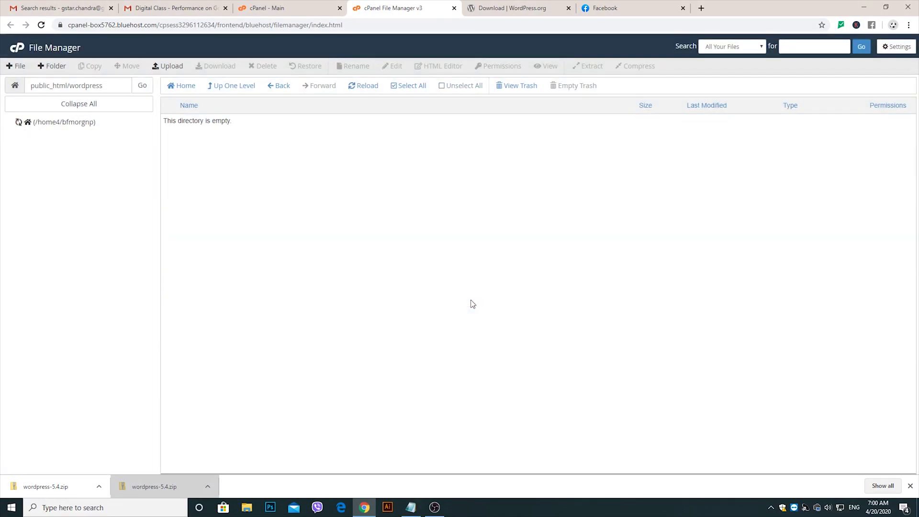
click(62, 207)
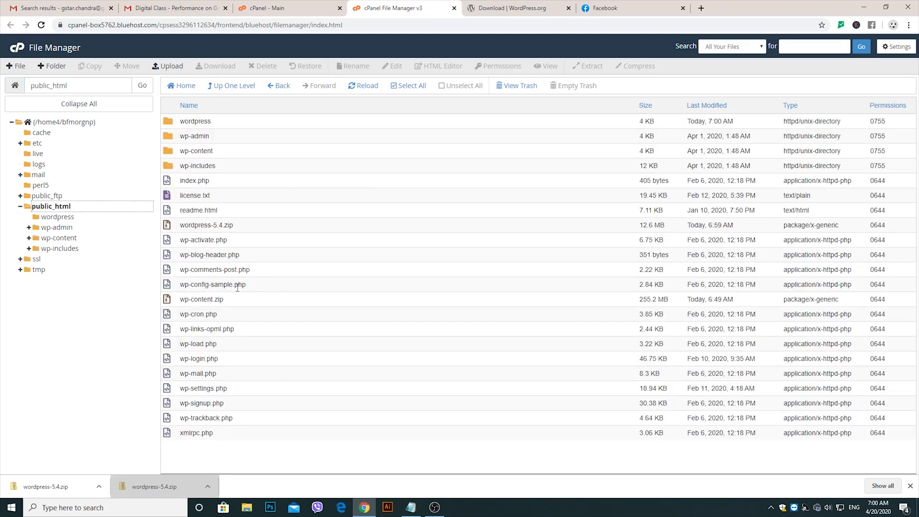
- Open wp-config-sample.php in the editor, select all its text, and close it
click(217, 285)
right_click(217, 285)
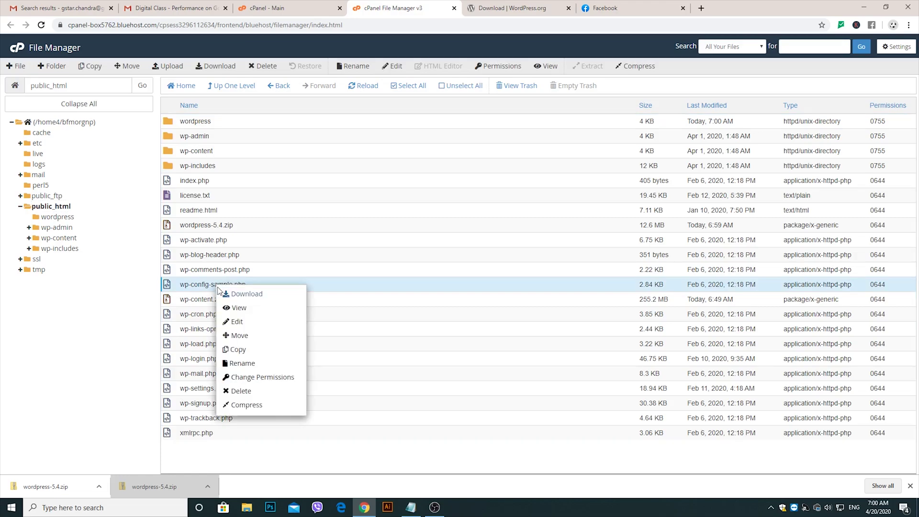
click(249, 324)
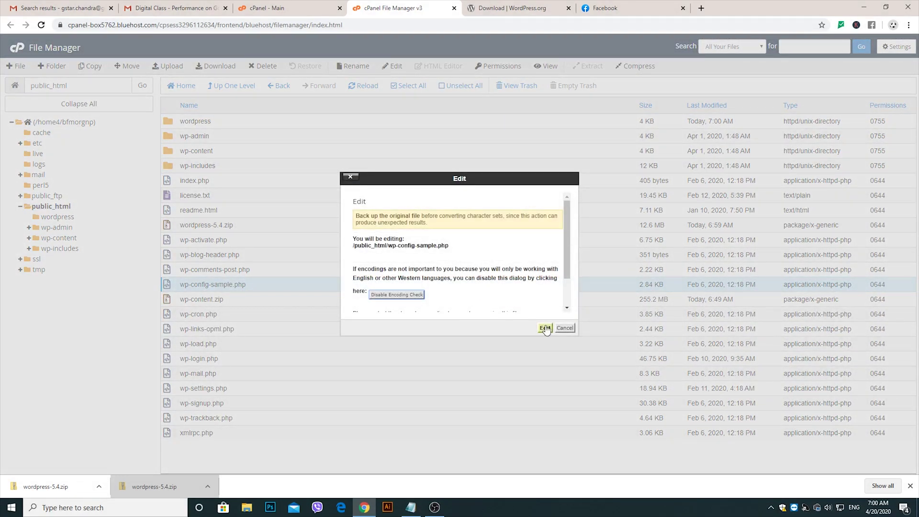
click(545, 328)
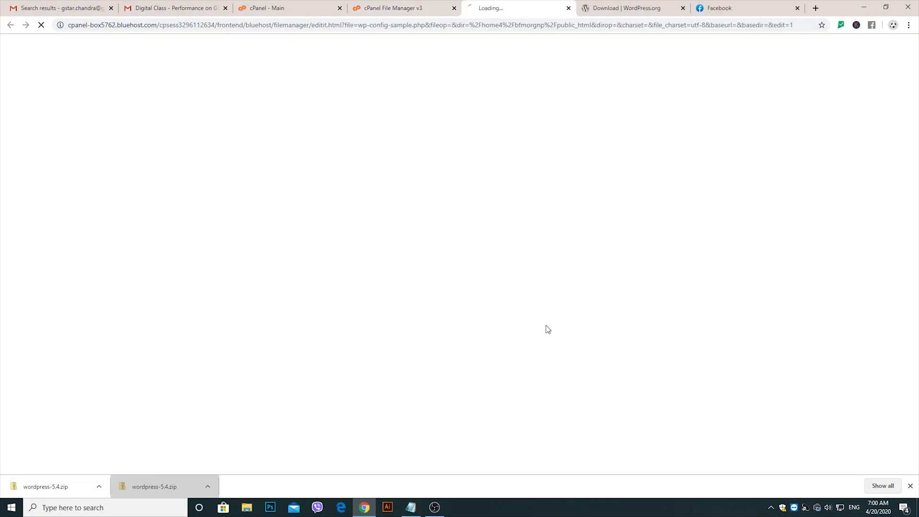
click(311, 290)
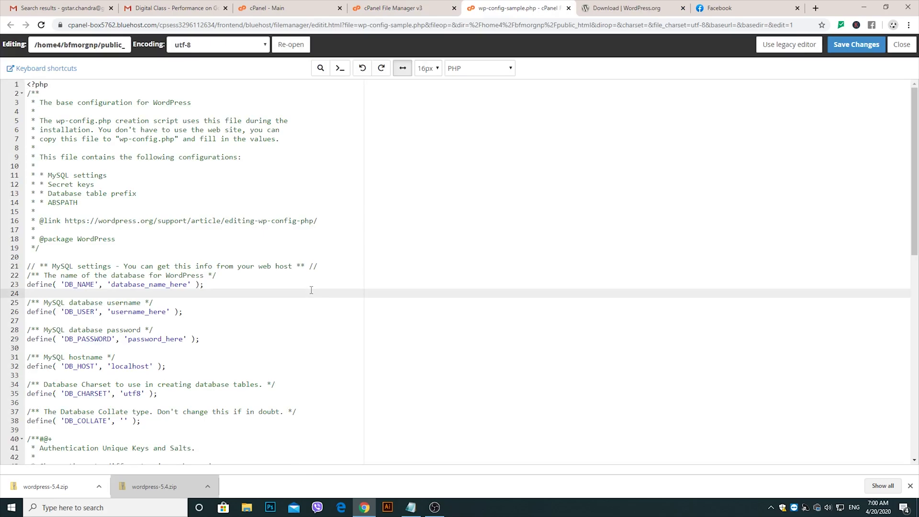
key(ctrl+a)
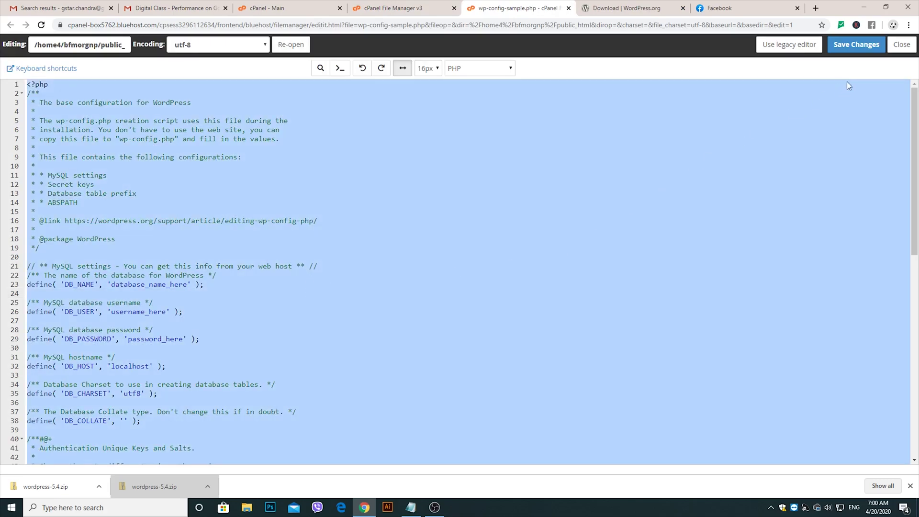
click(901, 44)
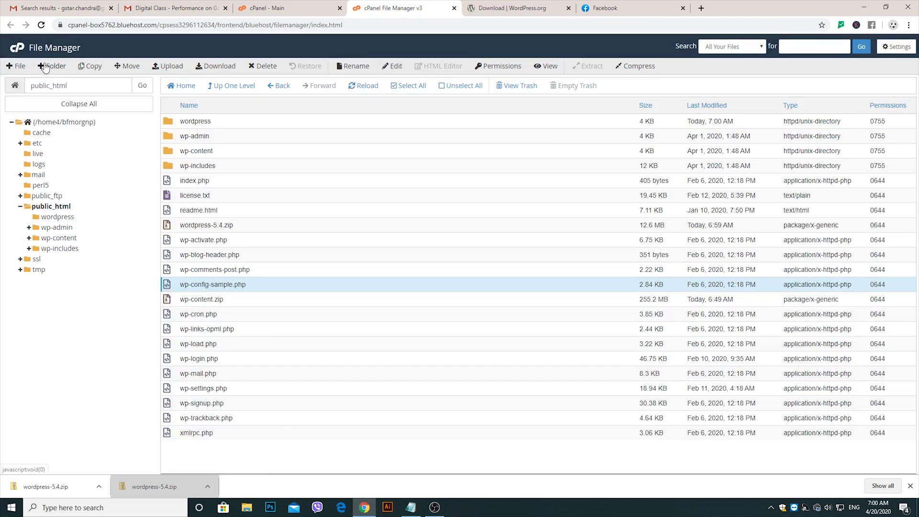
- Create a new wp-config.php in public_html and open it in the code editor
click(20, 66)
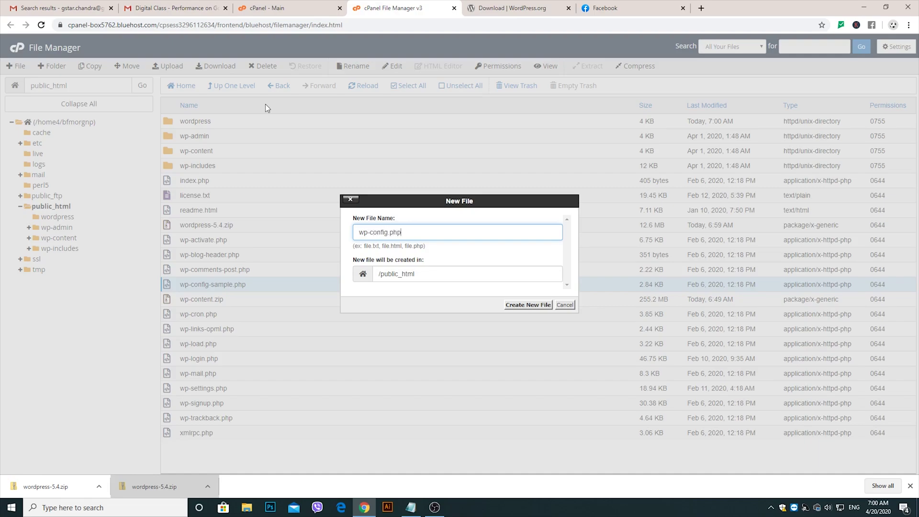
click(529, 308)
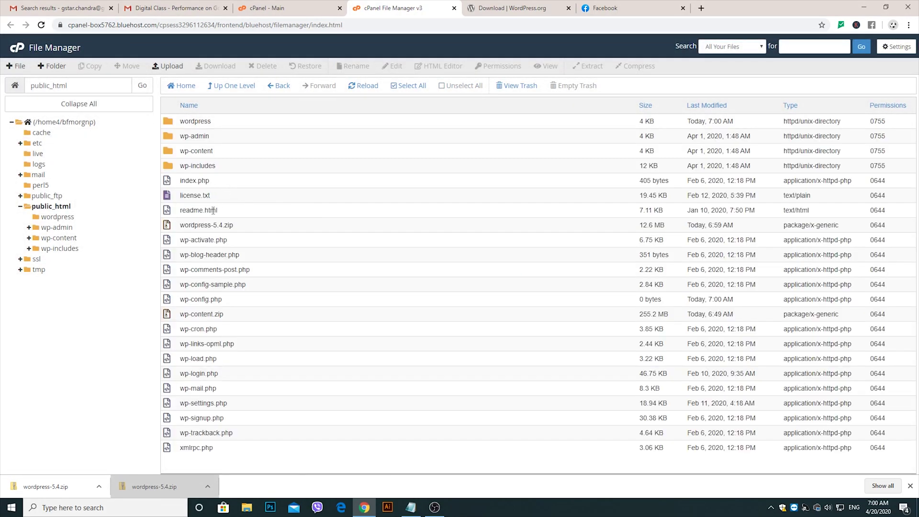
click(210, 300)
right_click(211, 301)
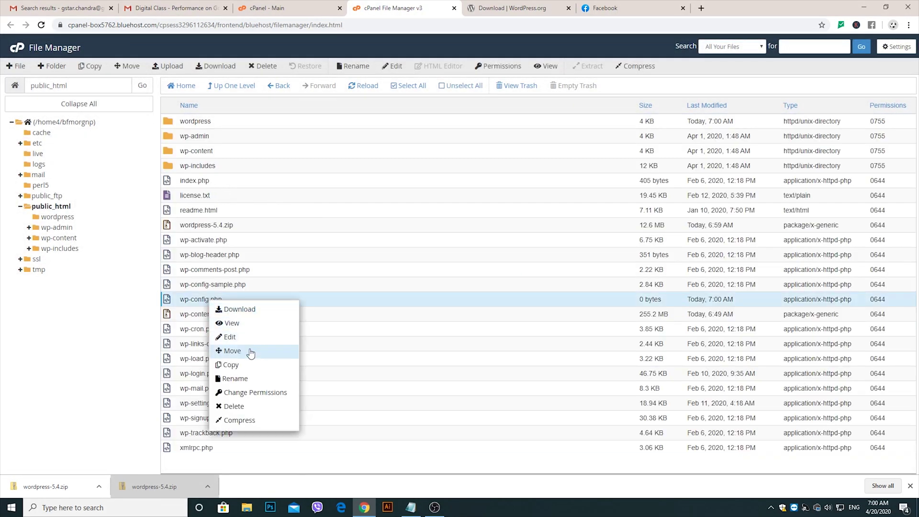
click(240, 335)
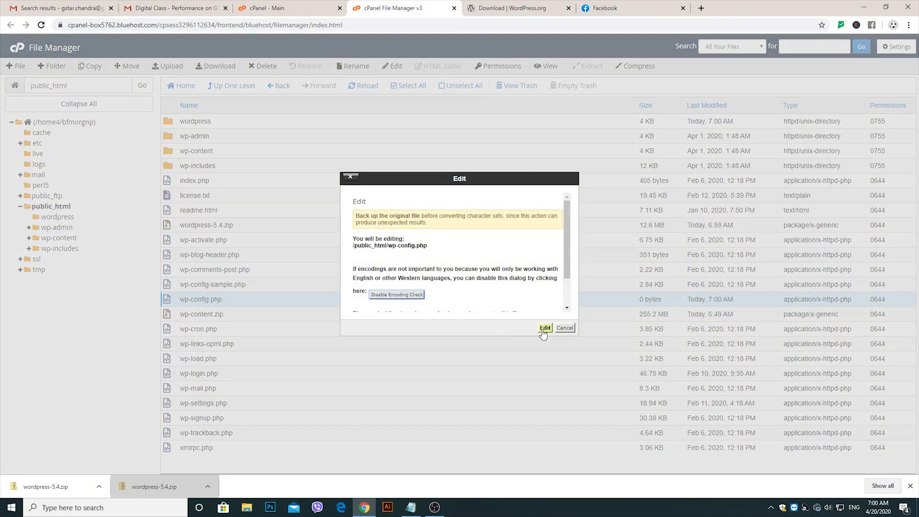
click(545, 329)
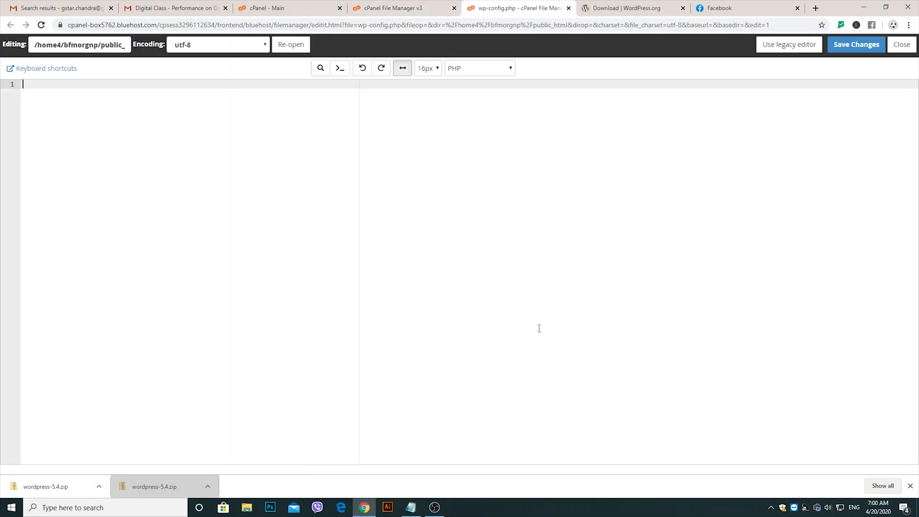
- Replace database_name_here in wp-config.php with bfmorgnp_new copied from the notes
scroll(240, 263, up, 15)
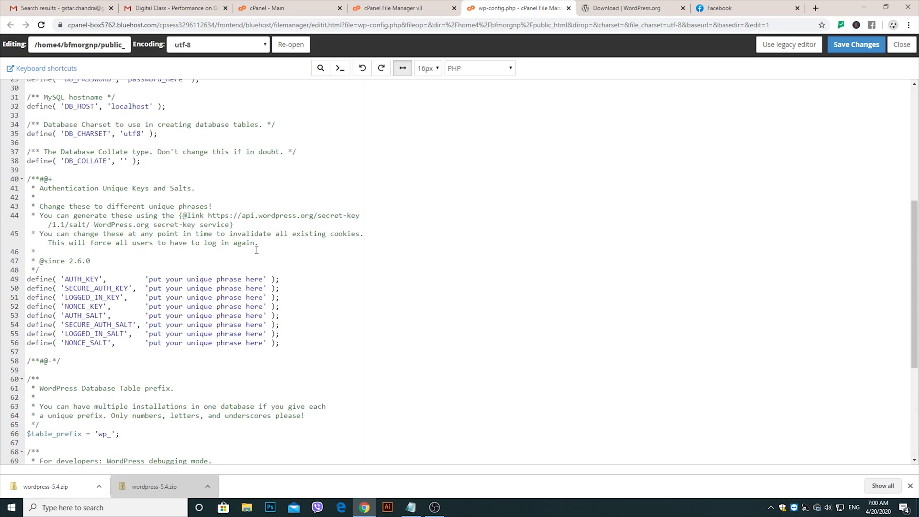
scroll(238, 268, down, 2)
scroll(238, 267, up, 2)
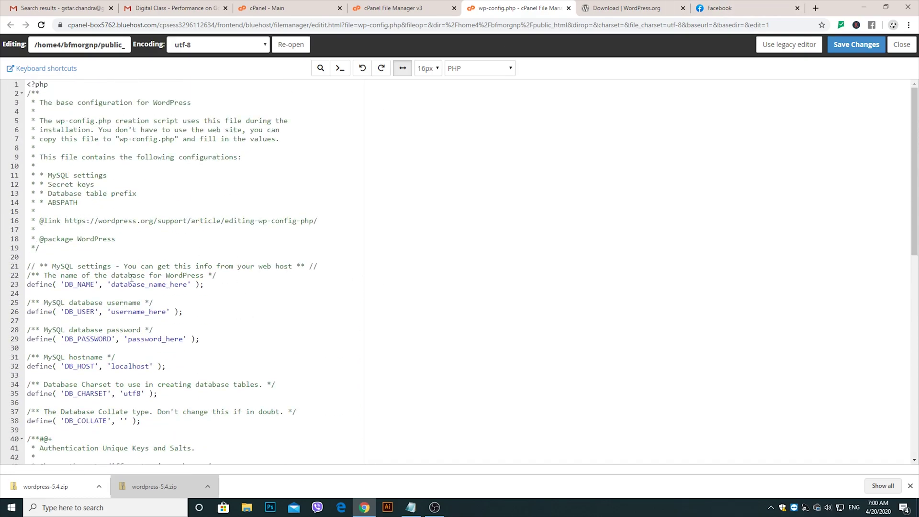
drag(112, 284, 189, 285)
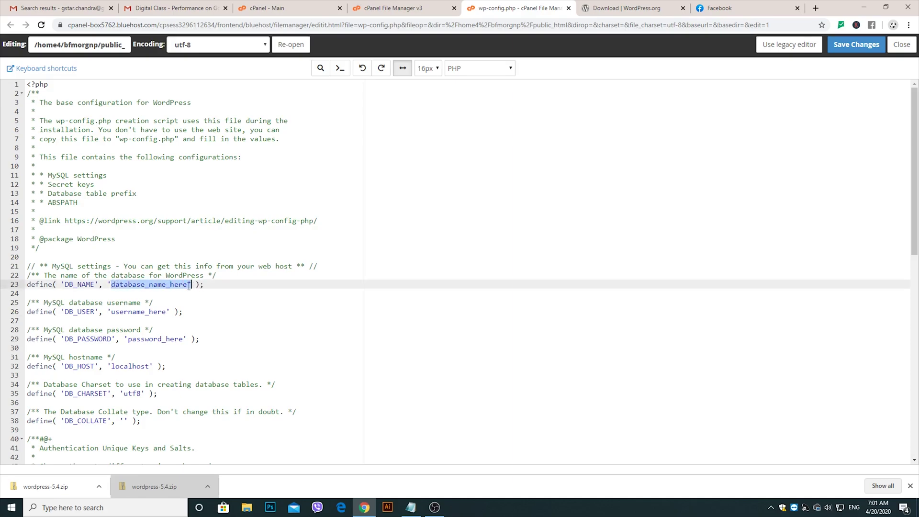
key(BackSpace)
click(410, 507)
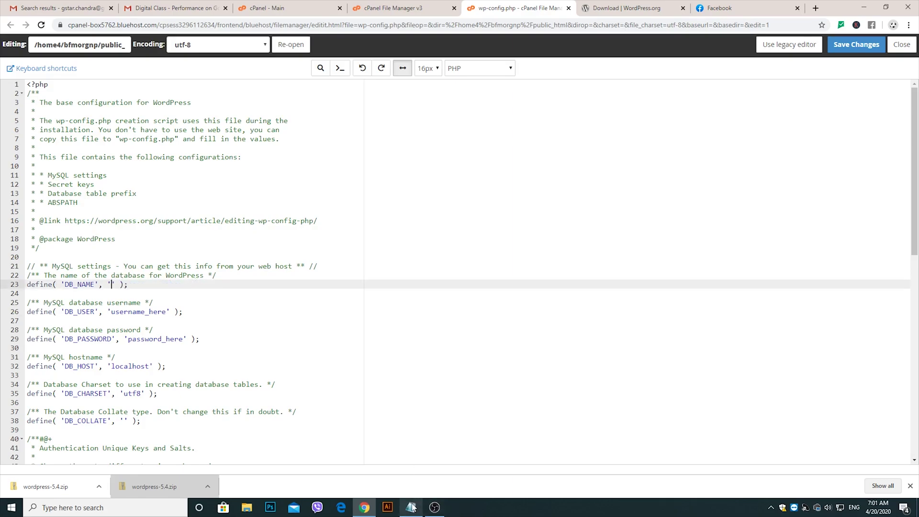
drag(335, 130, 235, 128)
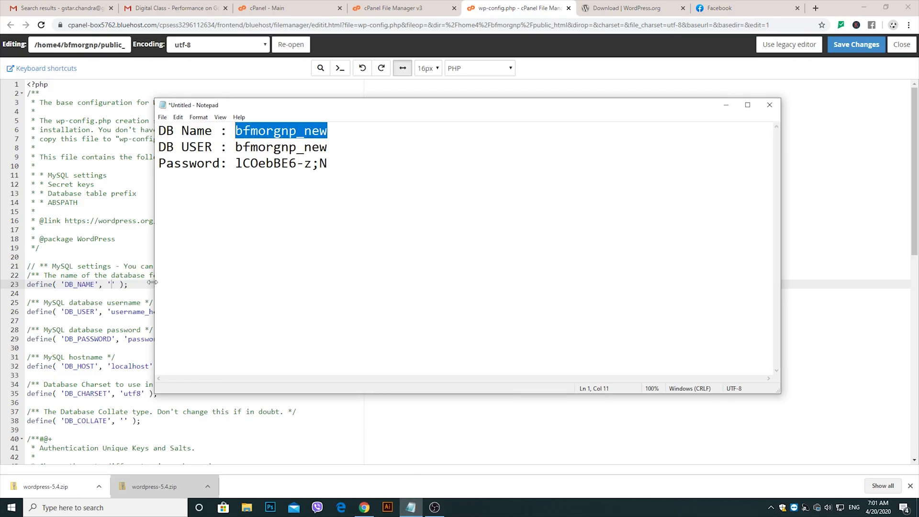
click(123, 356)
click(111, 283)
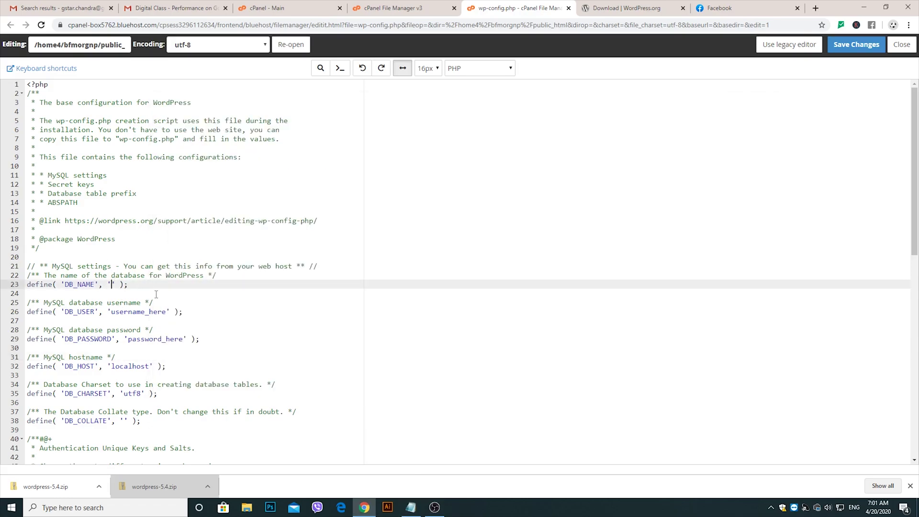
key(ctrl+v)
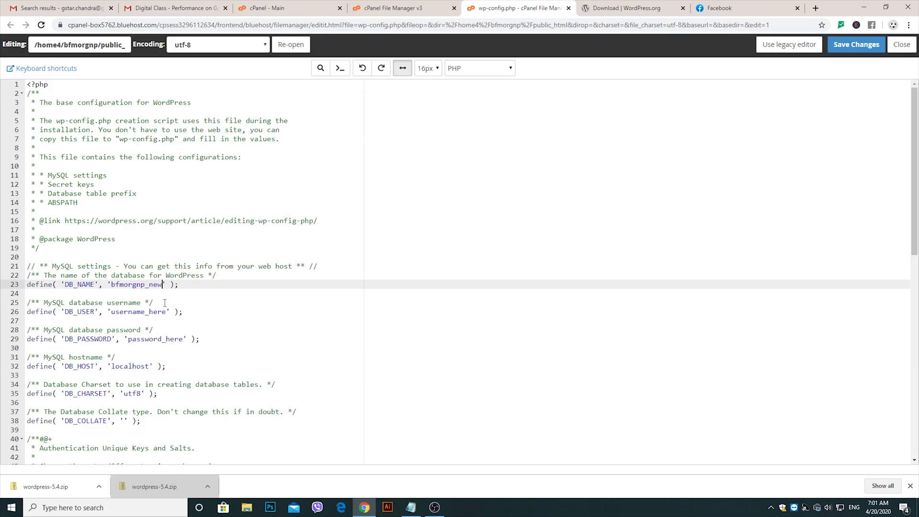
- Paste the noted database user name over username_here in wp-config.php
click(410, 507)
drag(327, 147, 236, 148)
key(ctrl+c)
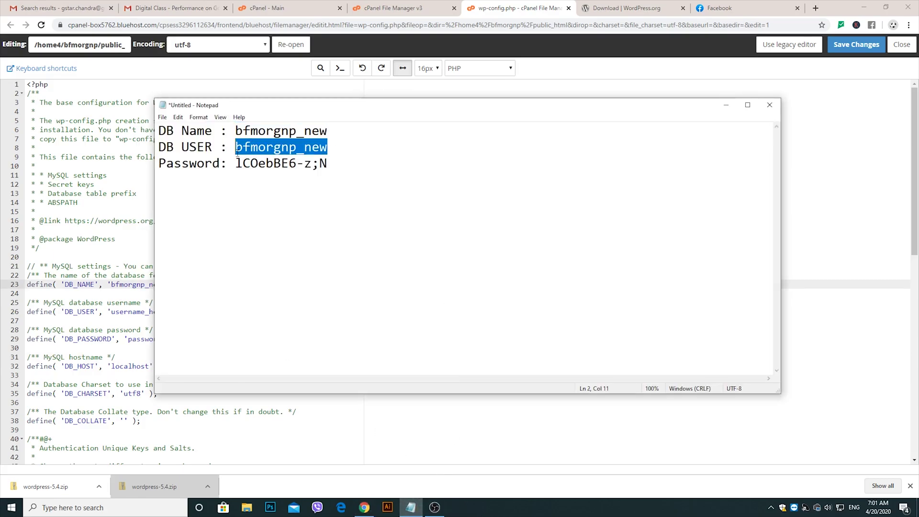
click(113, 367)
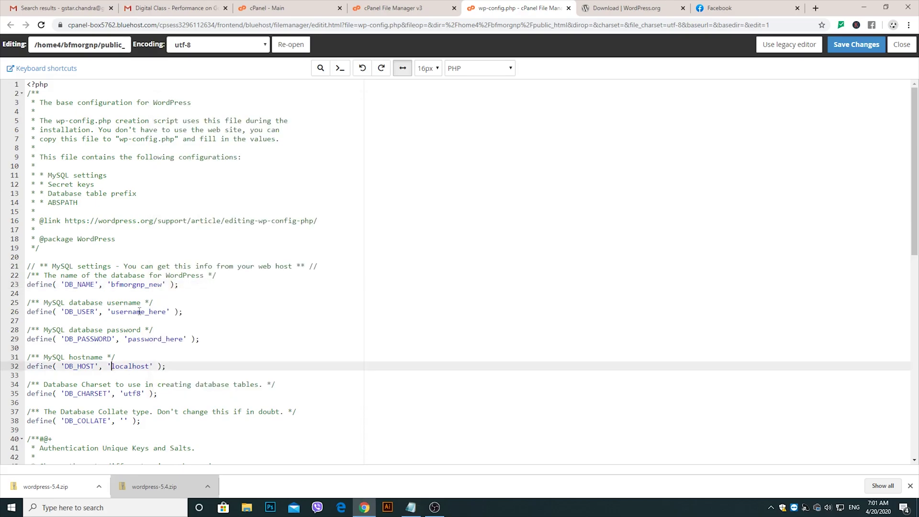
drag(165, 311, 115, 314)
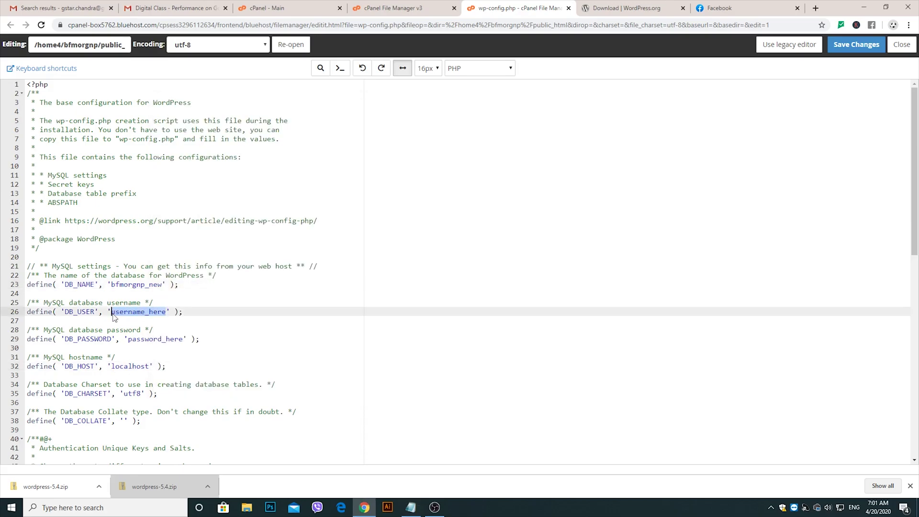
key(ctrl+v)
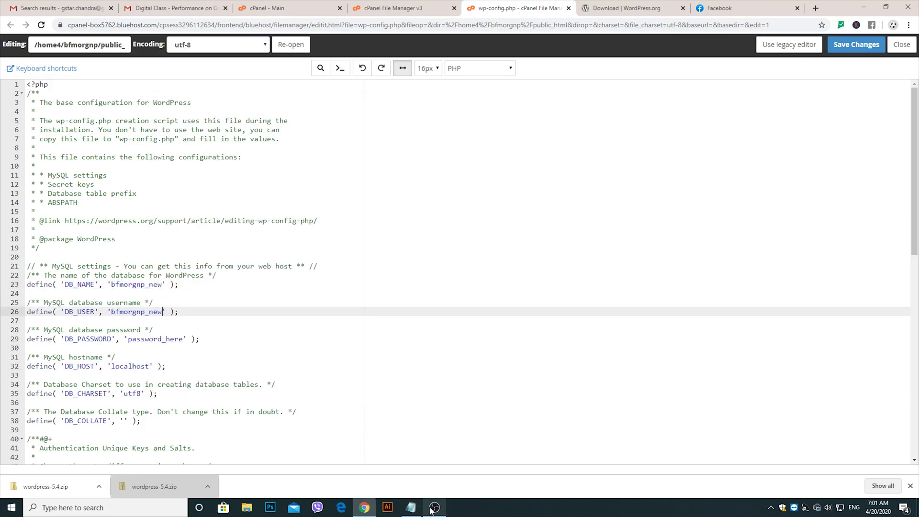
- Paste the noted database password over password_here, then save and close wp-config.php
click(411, 507)
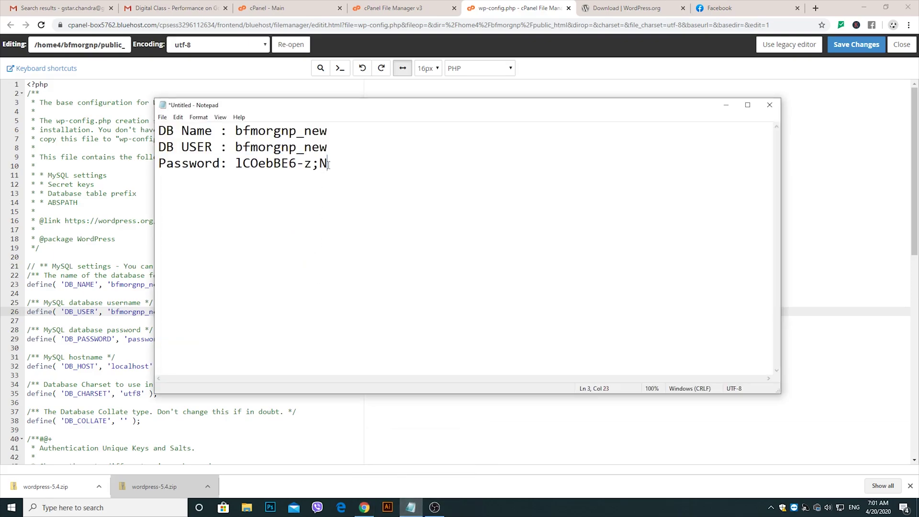
drag(328, 165, 239, 167)
key(ctrl+c)
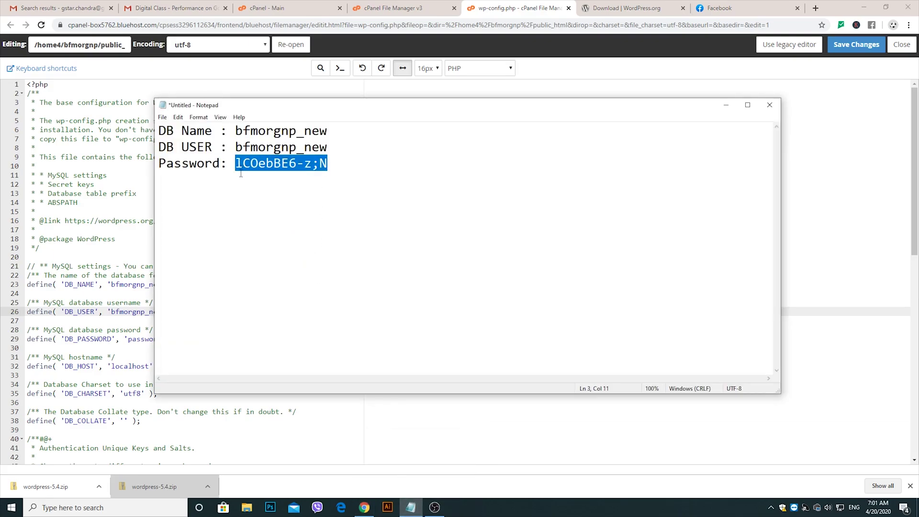
click(120, 366)
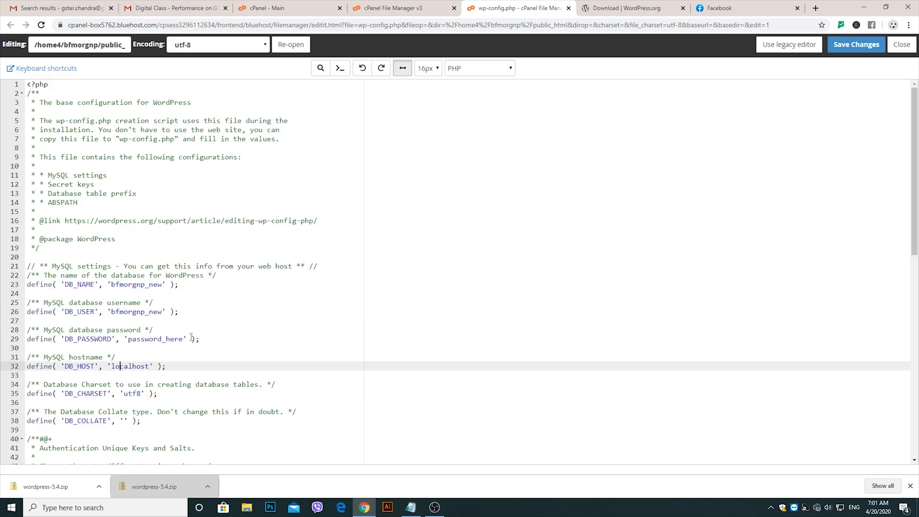
drag(182, 338, 131, 340)
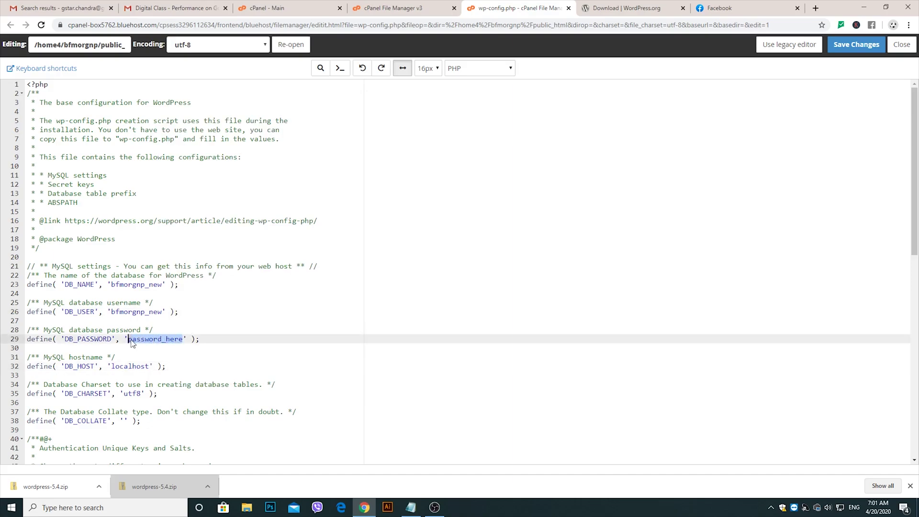
key(ctrl+v)
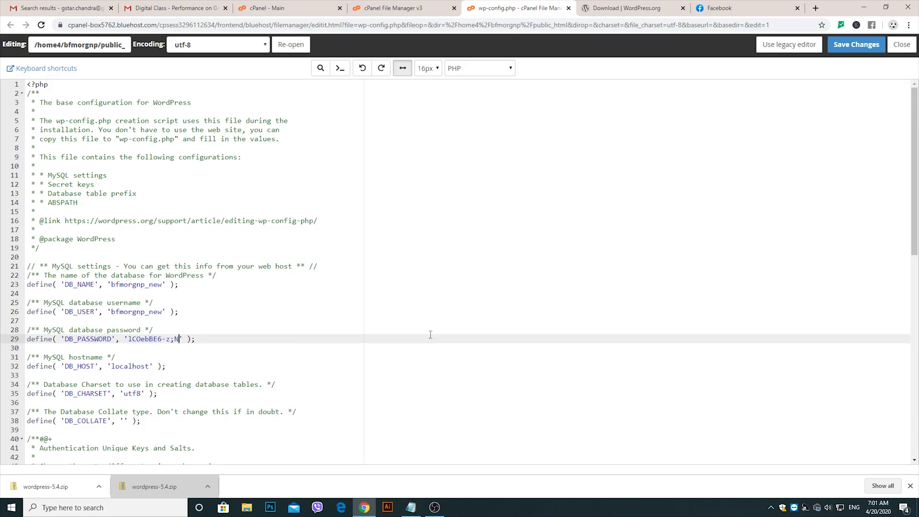
click(864, 47)
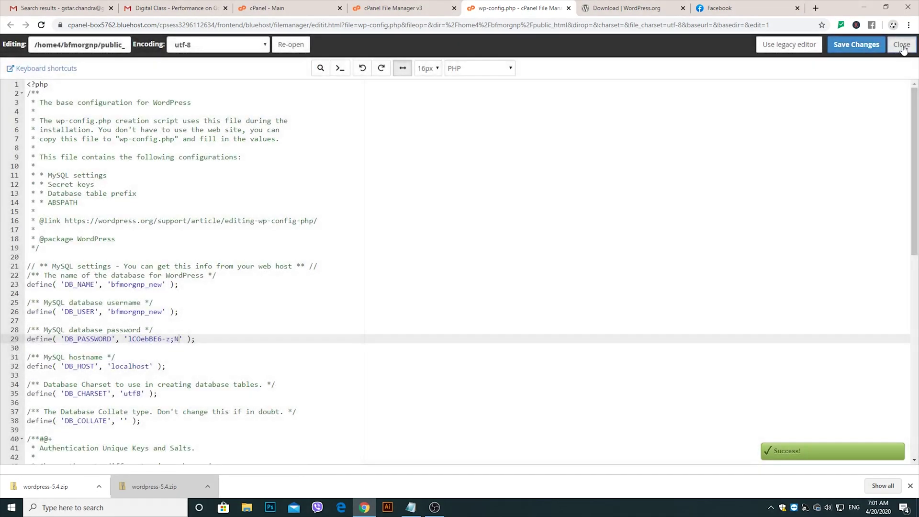
click(900, 46)
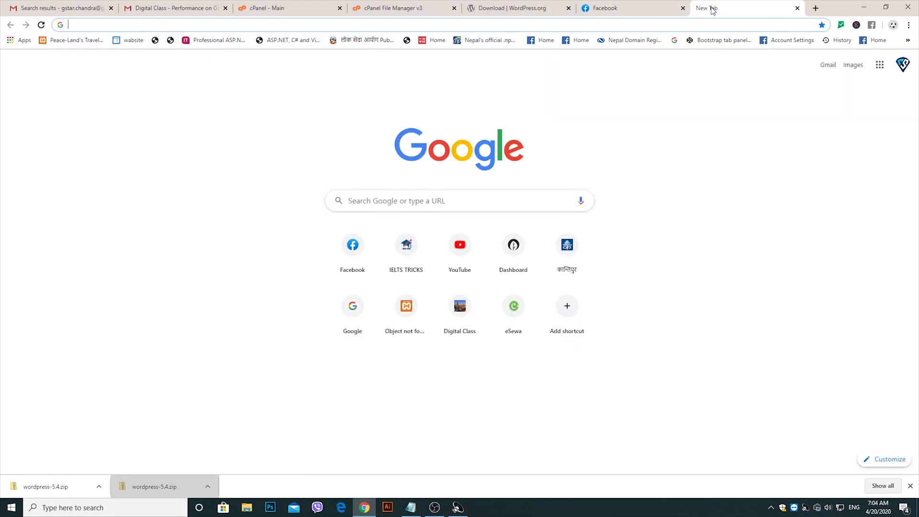
- Visit bfm.org.np past the deceptive-site warning, reload the blank page, and return to File Manager
text(b)
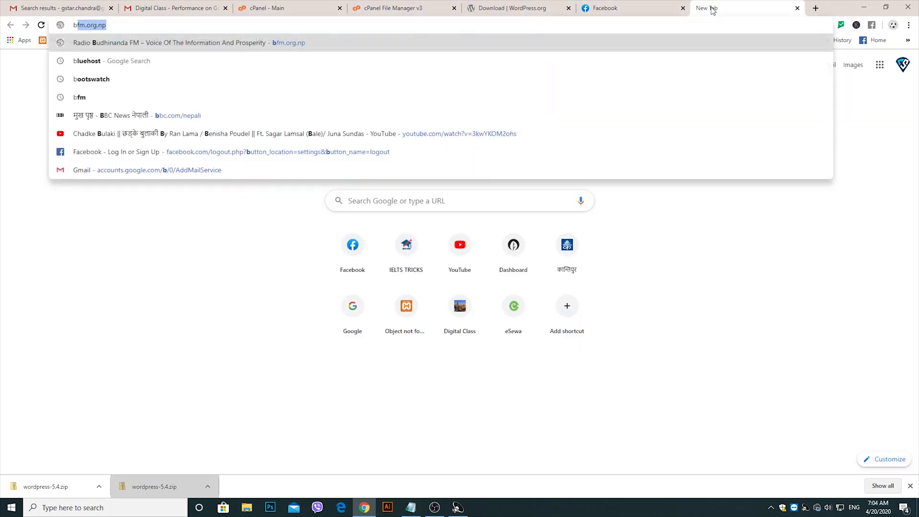
key(Return)
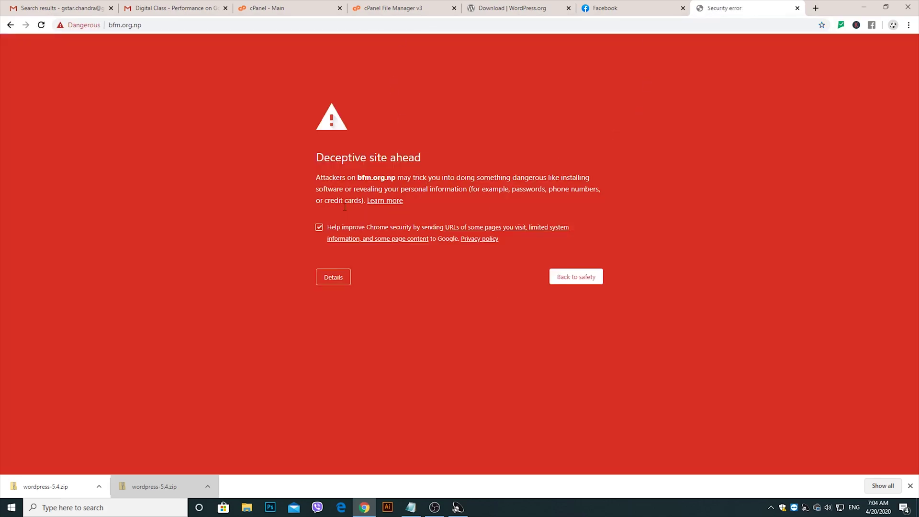
click(341, 277)
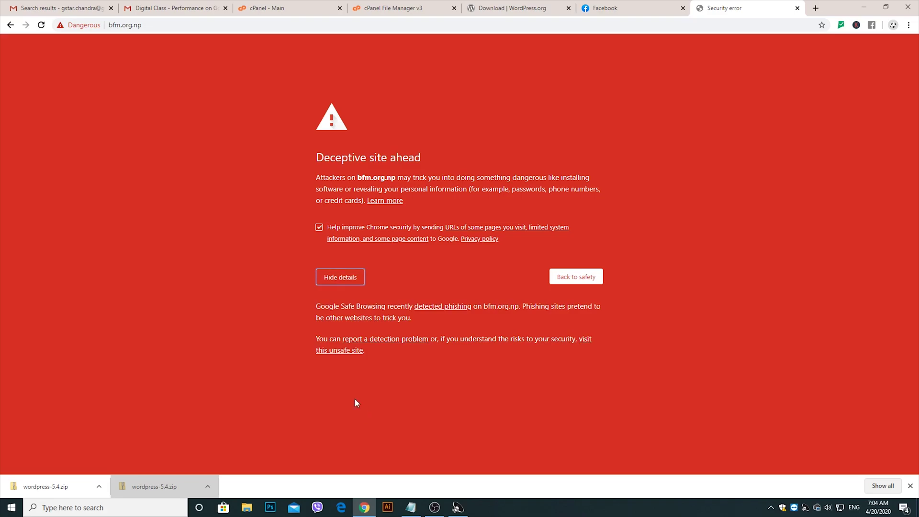
click(343, 351)
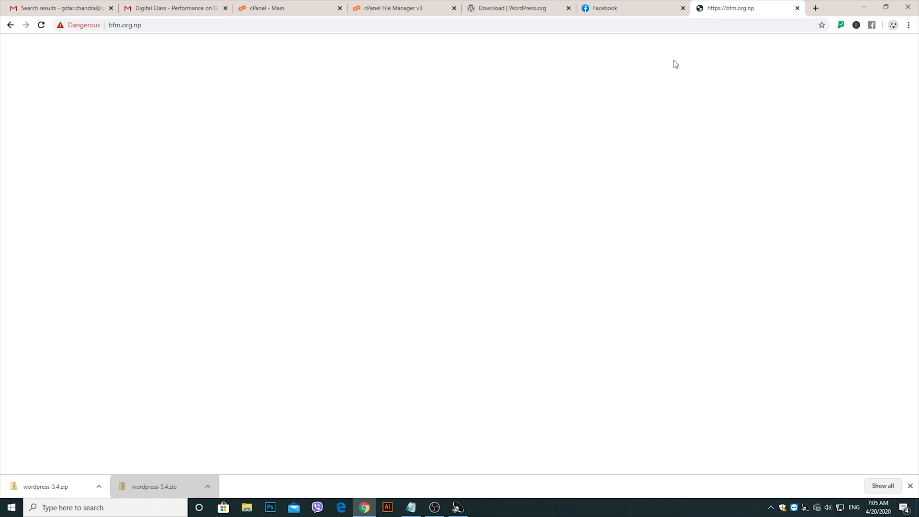
click(439, 25)
click(440, 25)
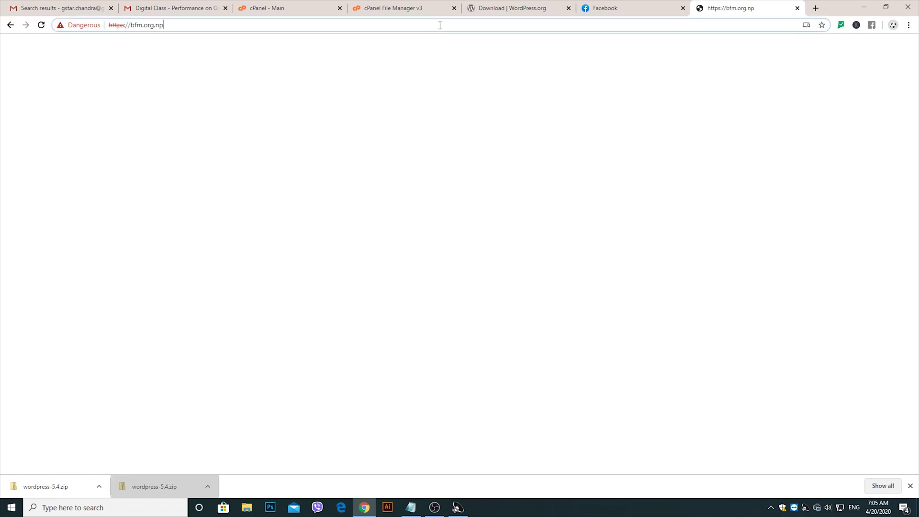
key(Return)
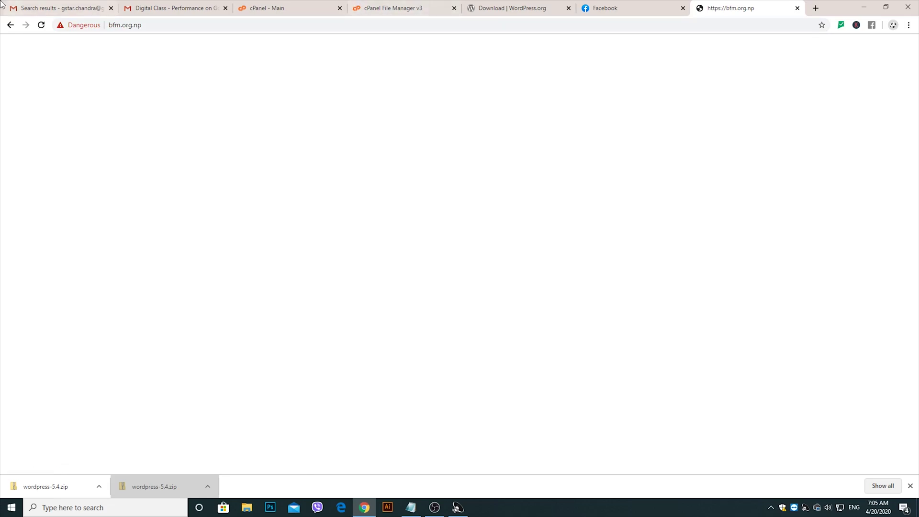
click(28, 7)
click(153, 7)
click(269, 5)
- Inspect the fresh wp-content folder, then move it from public_html to the trash
click(402, 7)
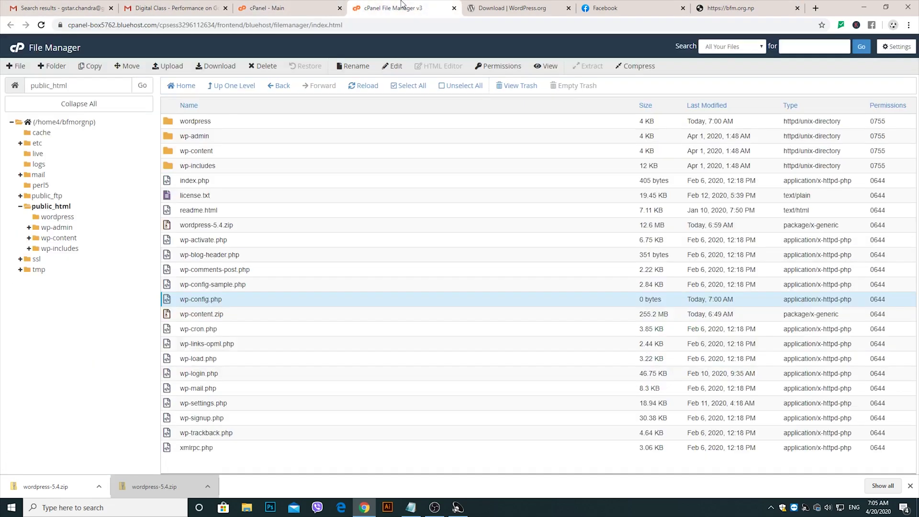
click(474, 6)
click(423, 7)
click(232, 156)
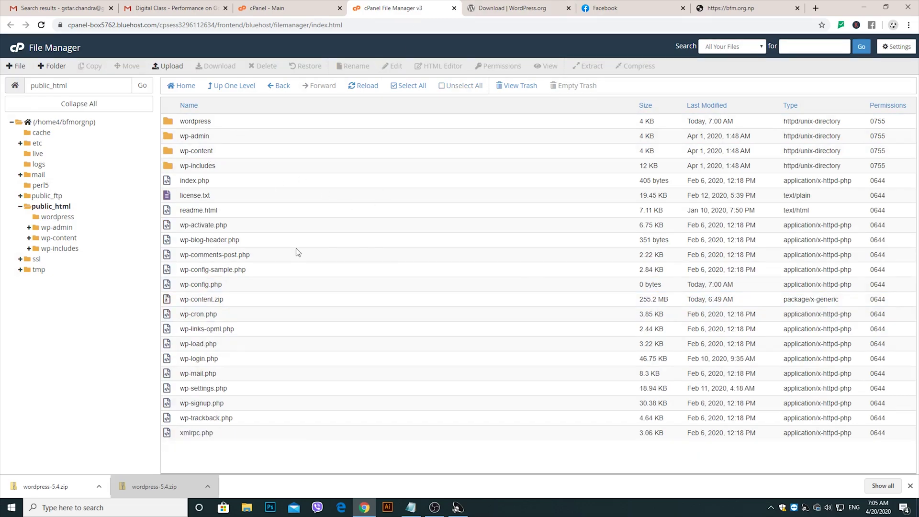
double_click(205, 152)
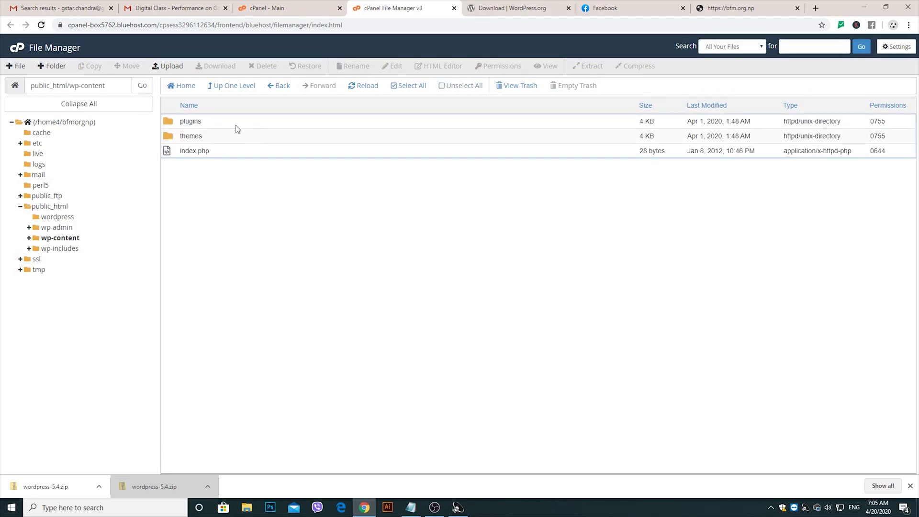
click(221, 87)
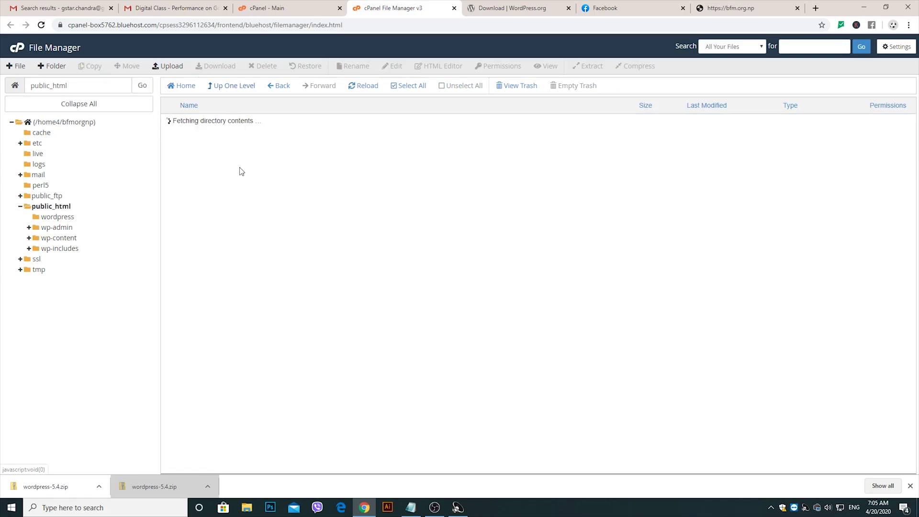
right_click(207, 152)
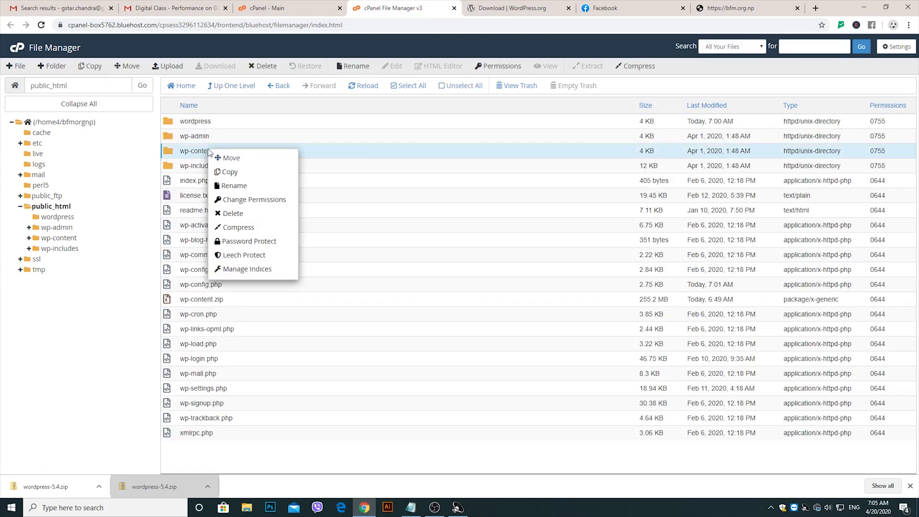
click(234, 213)
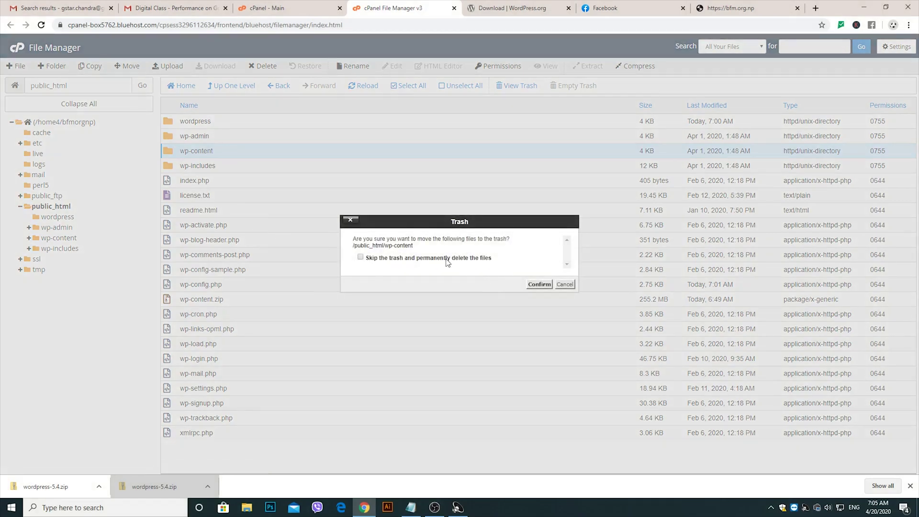
click(538, 284)
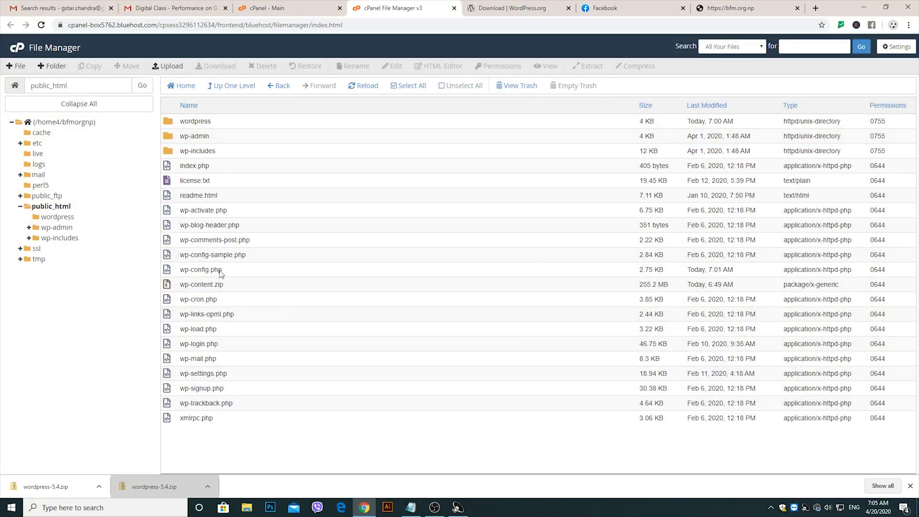
click(209, 286)
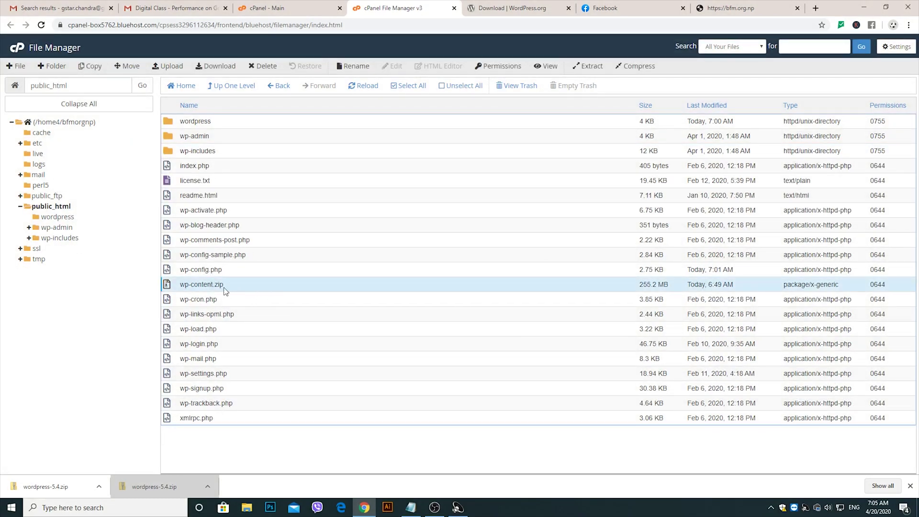
- Extract the wp-content.zip backup into /public_html, recreating the wp-content folder
right_click(223, 284)
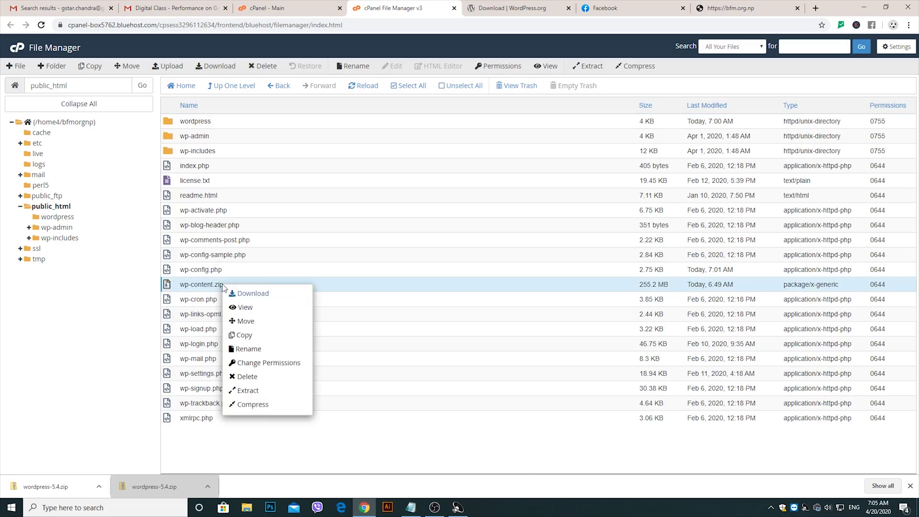
click(263, 394)
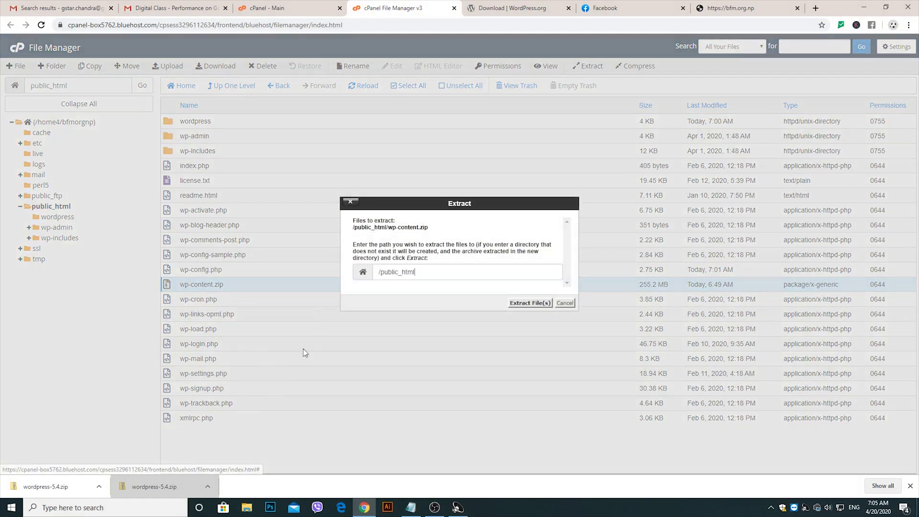
click(529, 303)
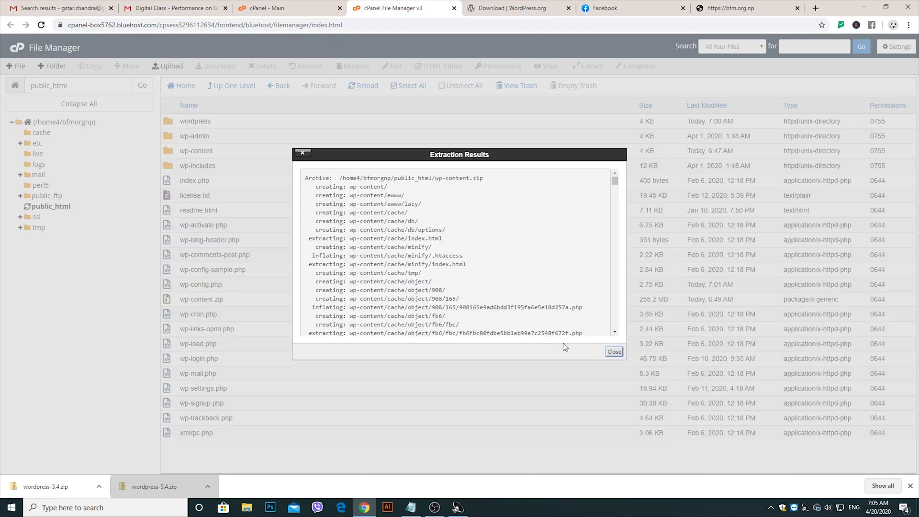
click(614, 352)
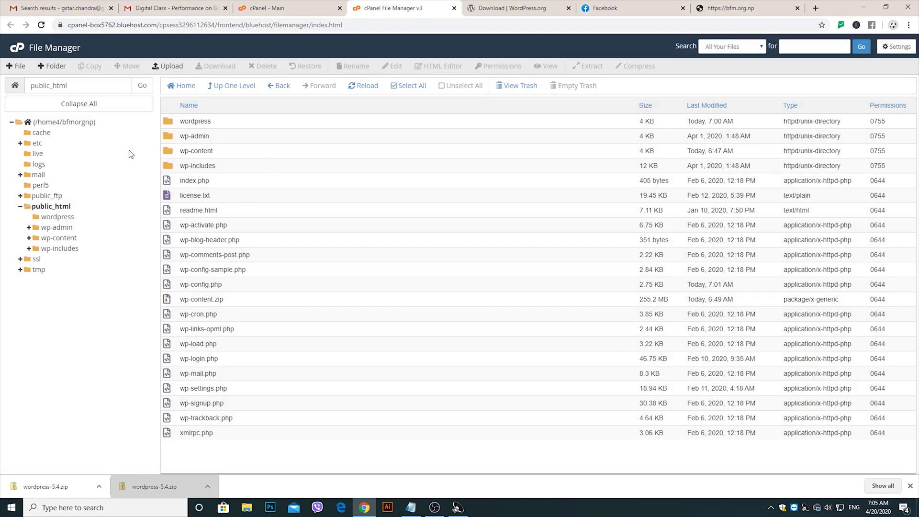
- Reload bfm.org.np in a fresh tab past the phishing warning and browse the restored homepage
click(752, 6)
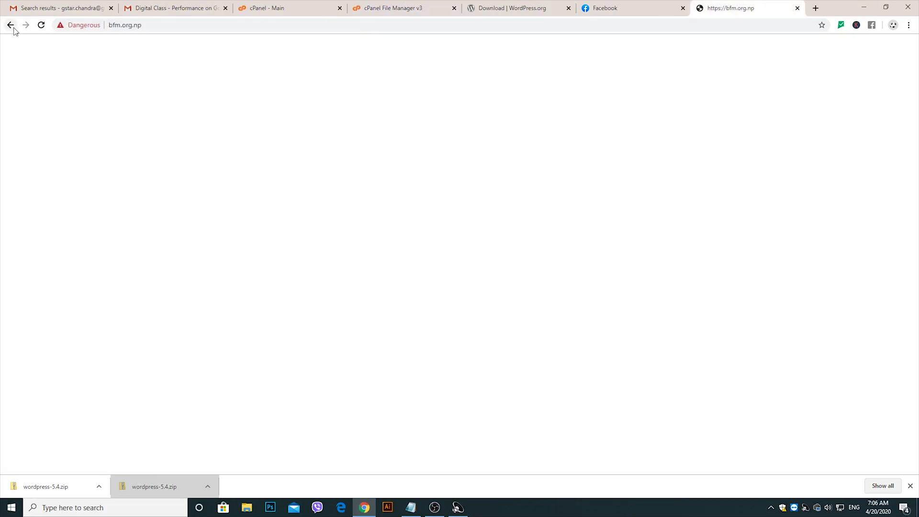
click(815, 9)
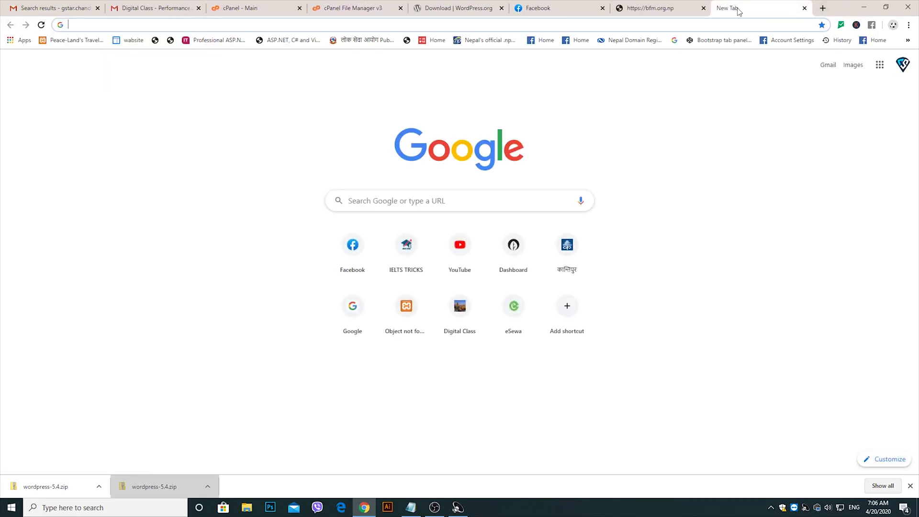
click(703, 8)
text(bfm.org.np)
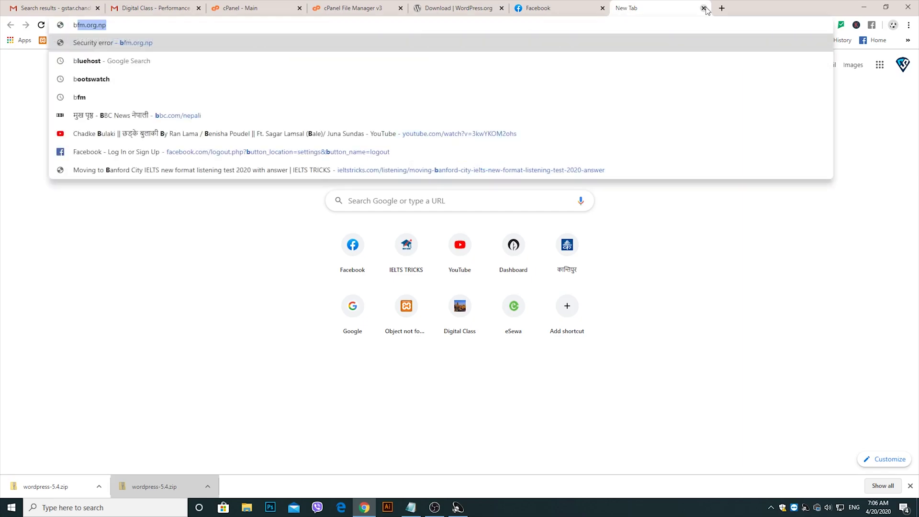
key(Return)
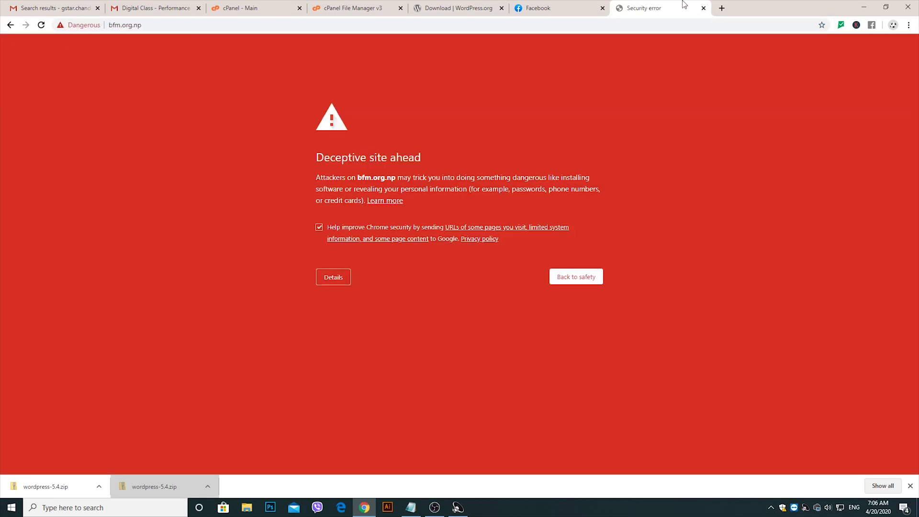
click(338, 279)
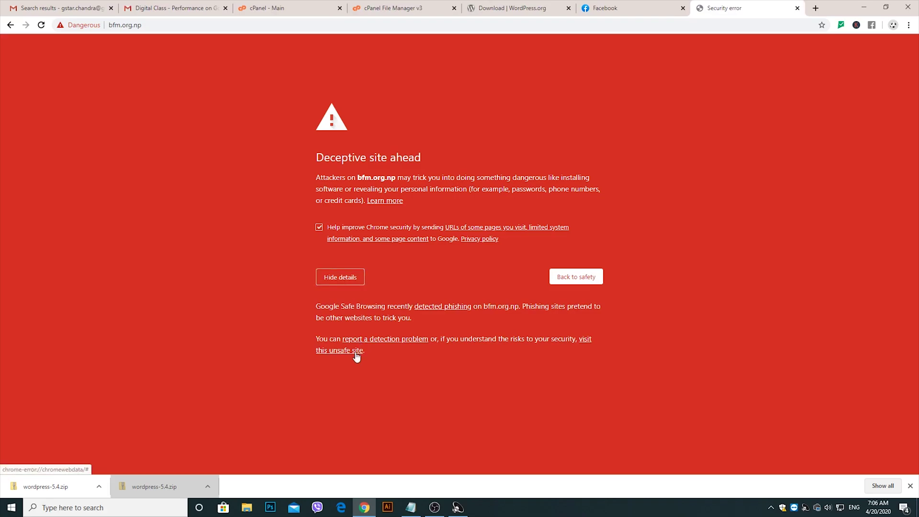
click(355, 353)
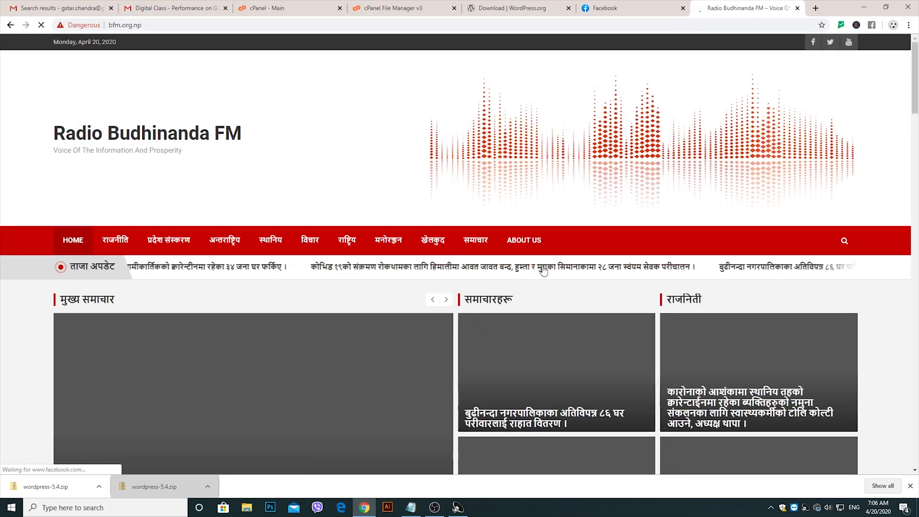
scroll(544, 271, down, 15)
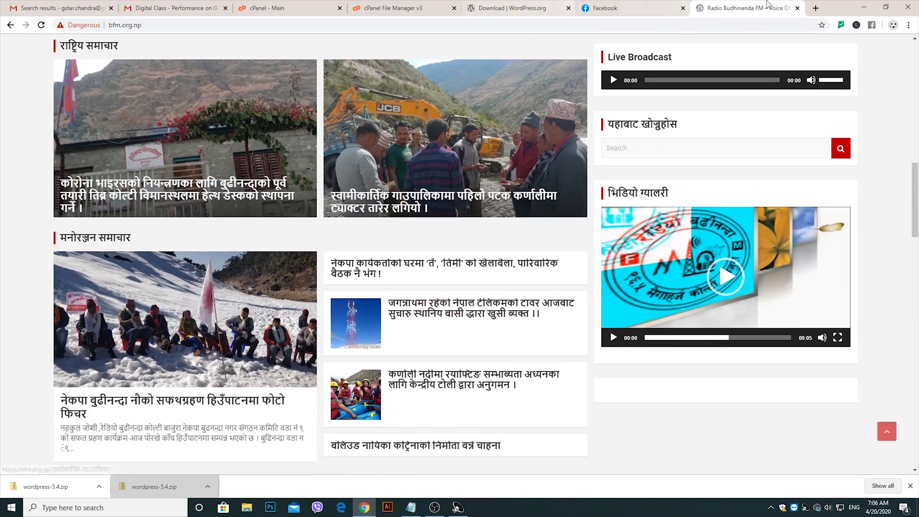
scroll(240, 255, up, 6)
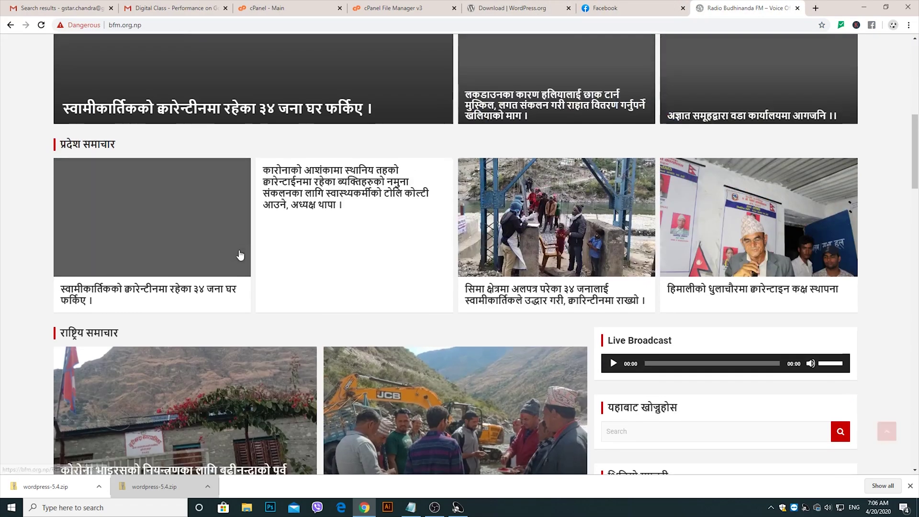
scroll(240, 256, up, 10)
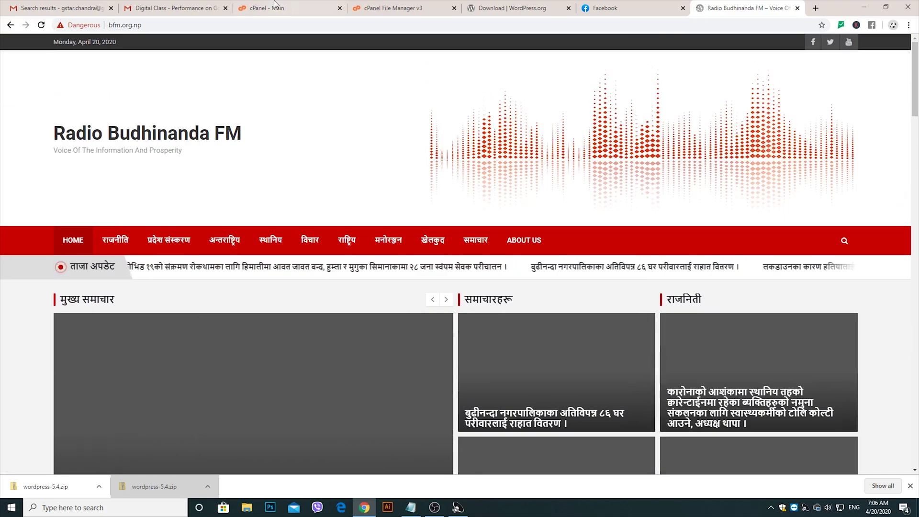
click(172, 7)
- Launch phpMyAdmin from the cPanel dashboard
click(315, 3)
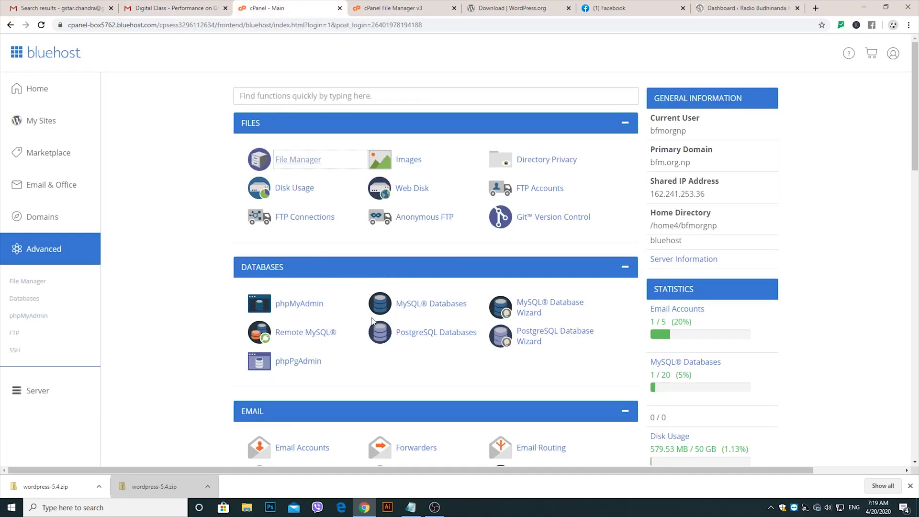
scroll(373, 321, down, 13)
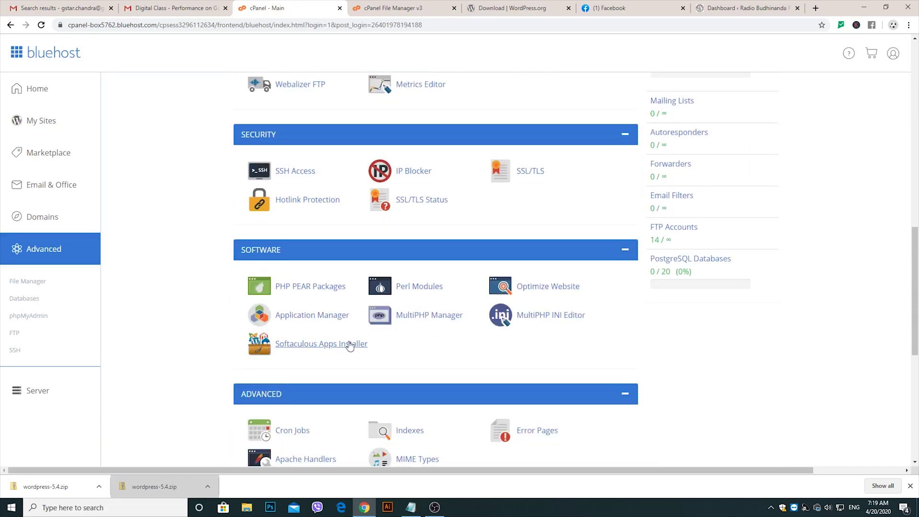
scroll(352, 343, up, 9)
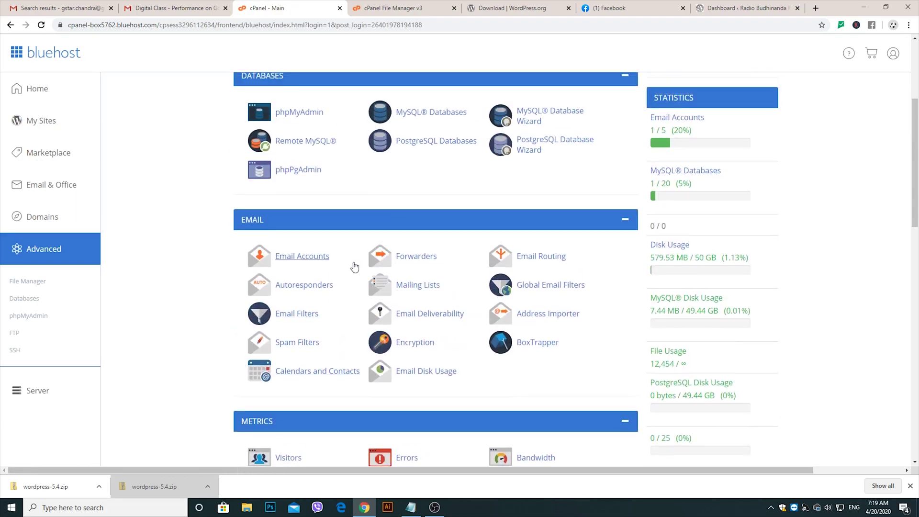
scroll(354, 266, up, 3)
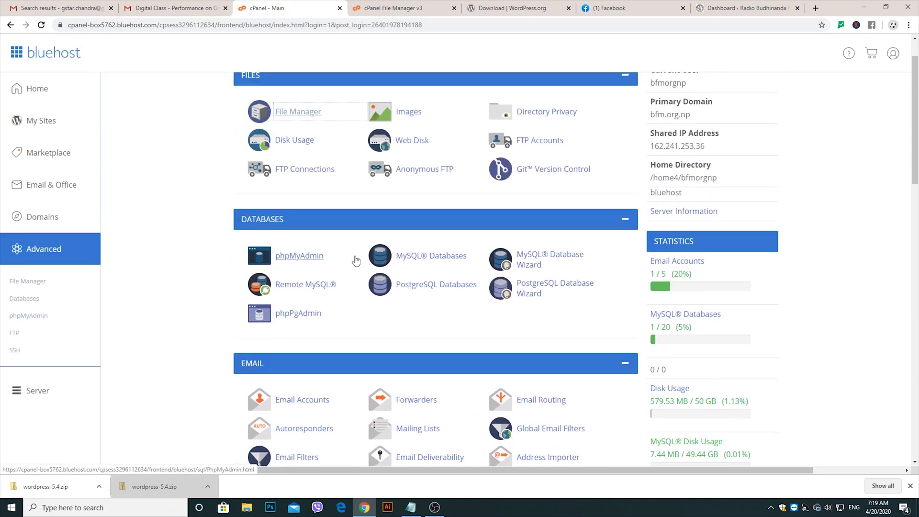
click(313, 265)
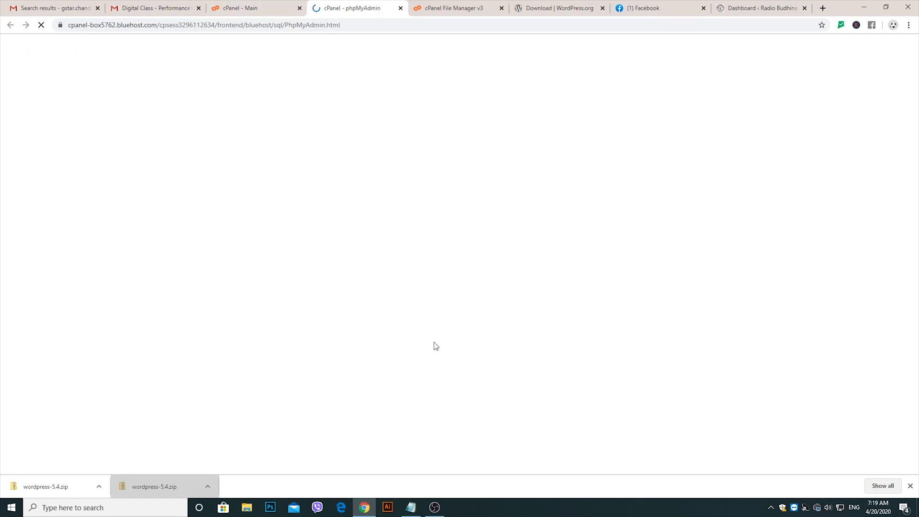
click(259, 8)
click(353, 6)
click(289, 9)
click(325, 2)
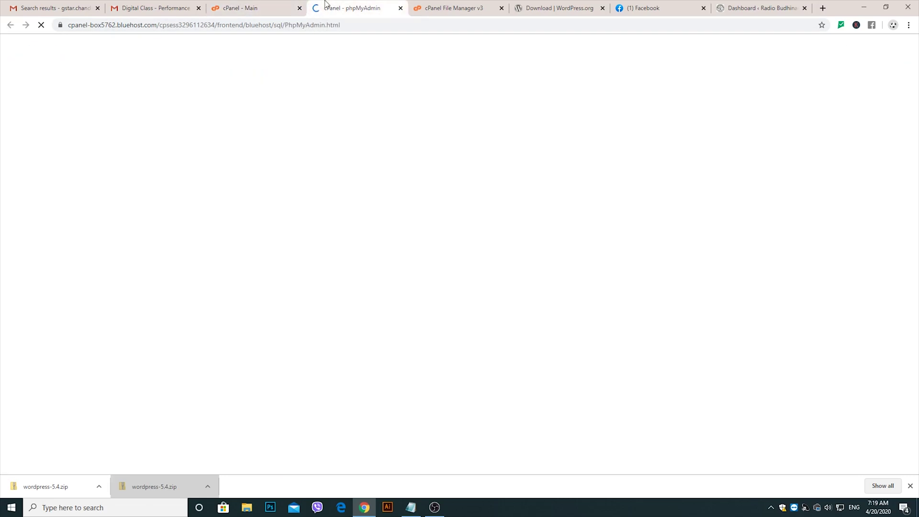
click(273, 6)
click(349, 6)
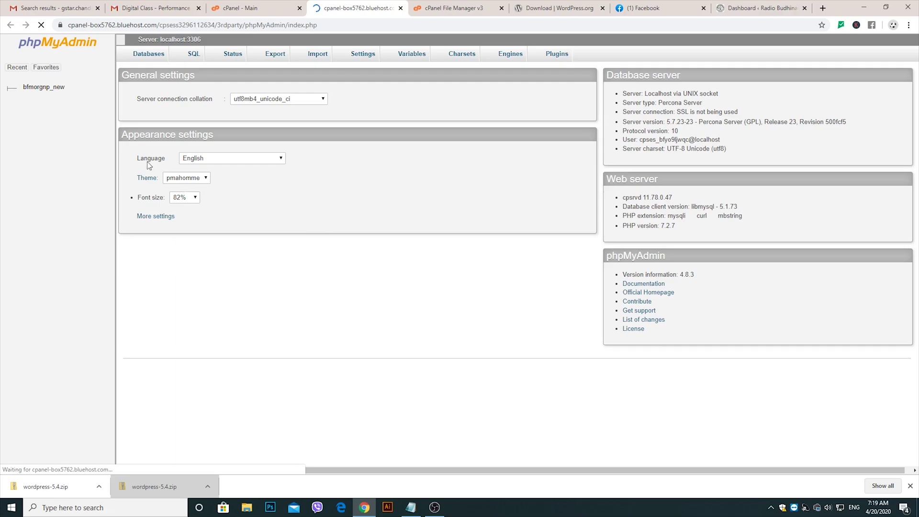
- Expand bfmorgnp_new and browse the wp_users table's three accounts
click(7, 87)
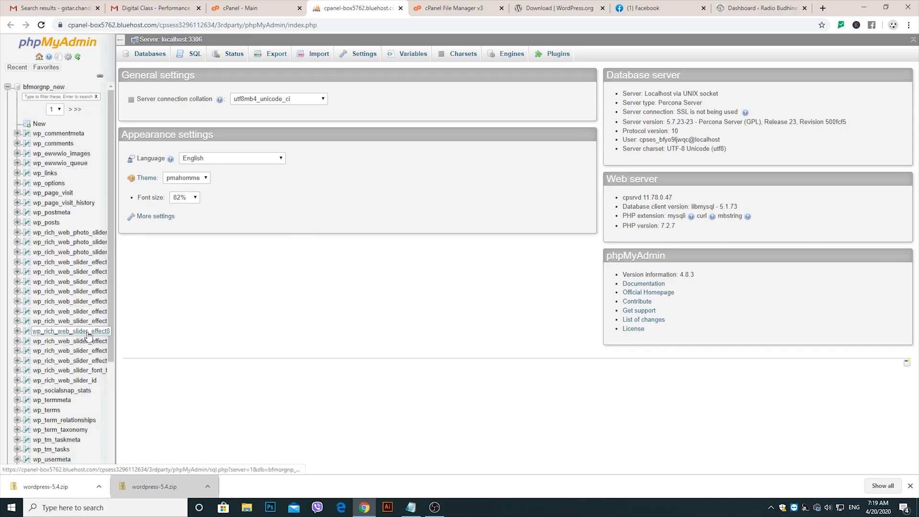
scroll(88, 330, down, 3)
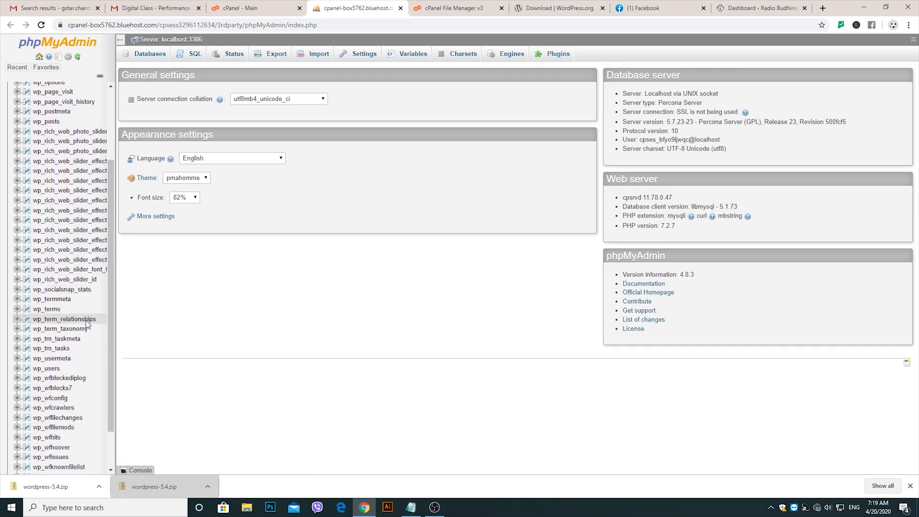
scroll(86, 323, down, 2)
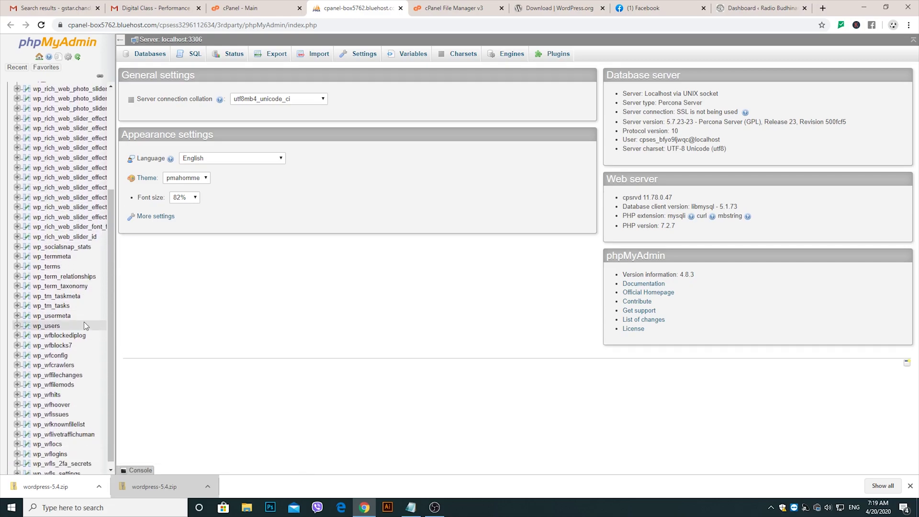
click(53, 320)
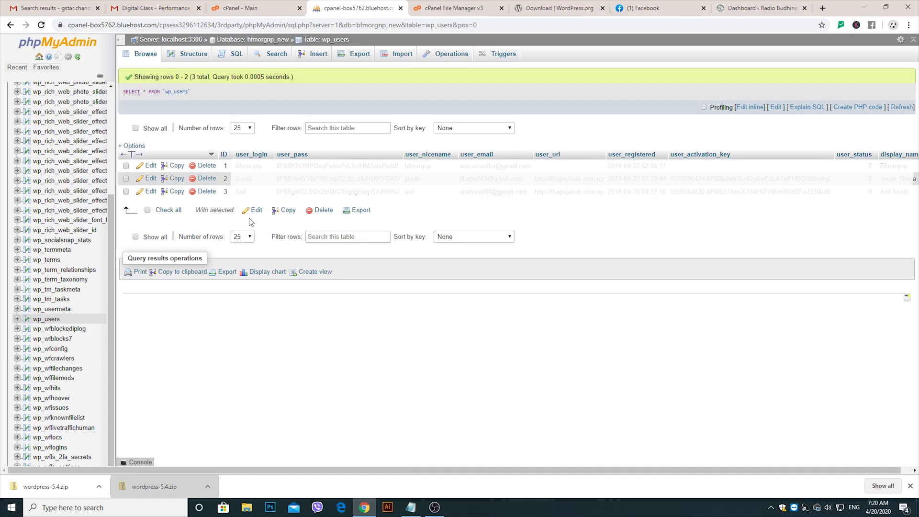
key(ctrl+t)
- Search for 'google search console' and launch Search Console from the first result
click(901, 66)
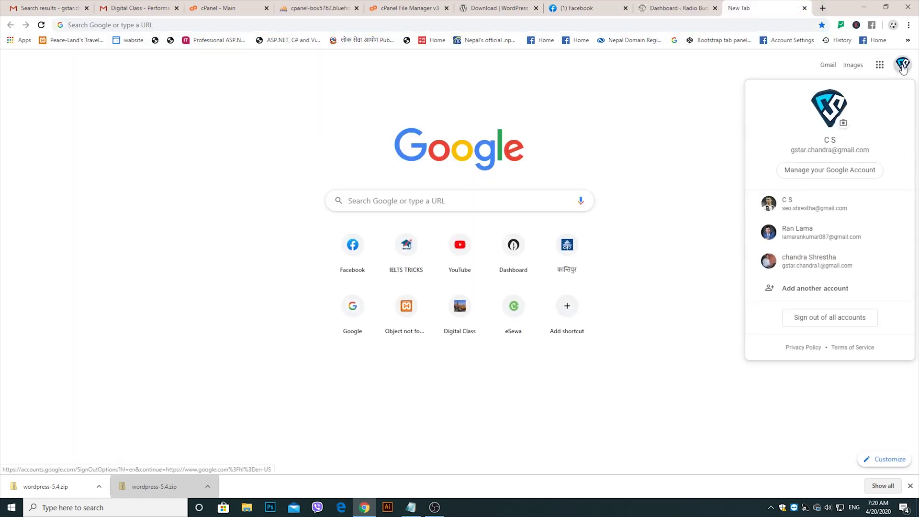
click(589, 23)
text(g)
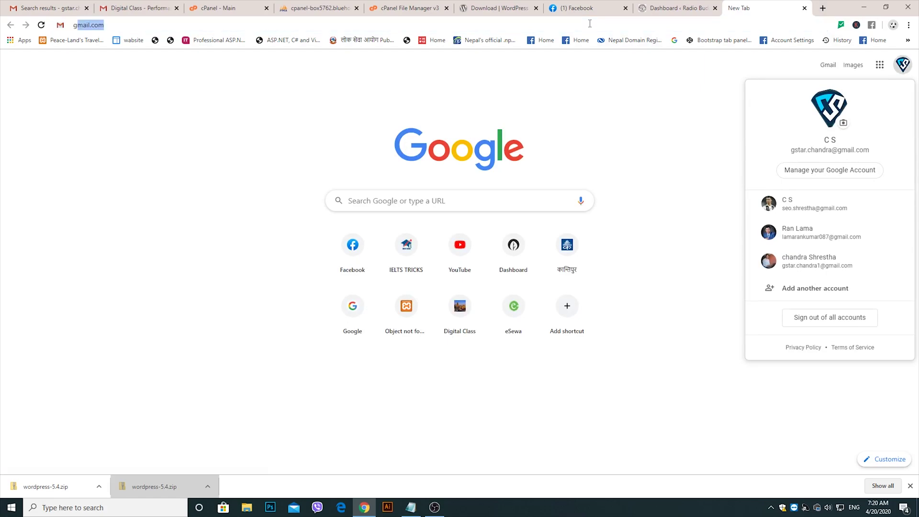
text(oogel sear)
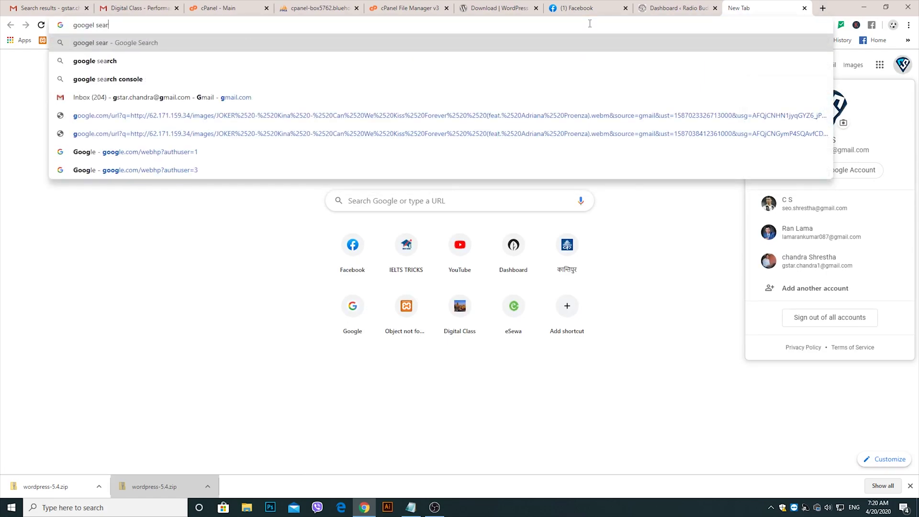
text(c)
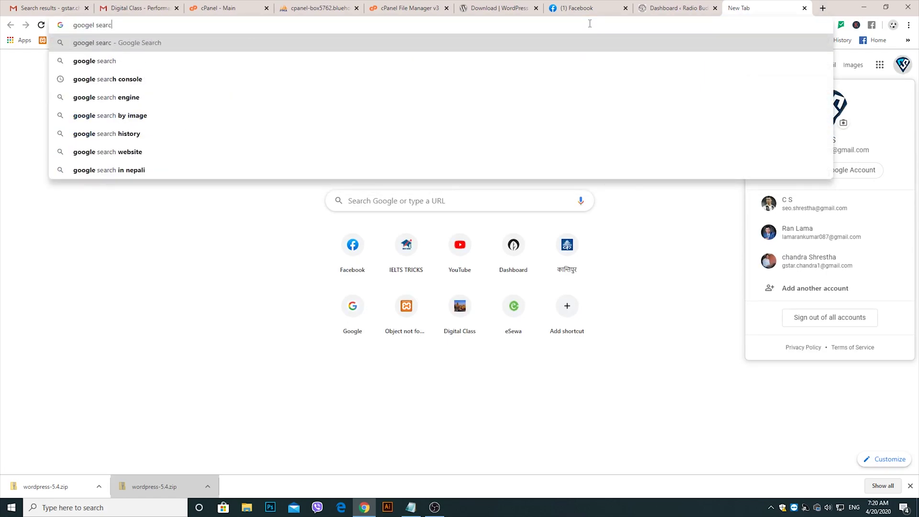
text(h con)
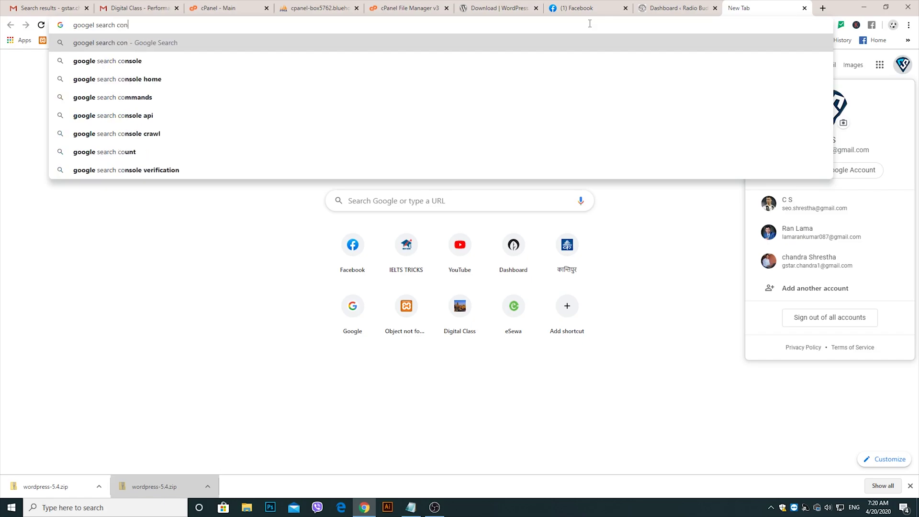
key(Down)
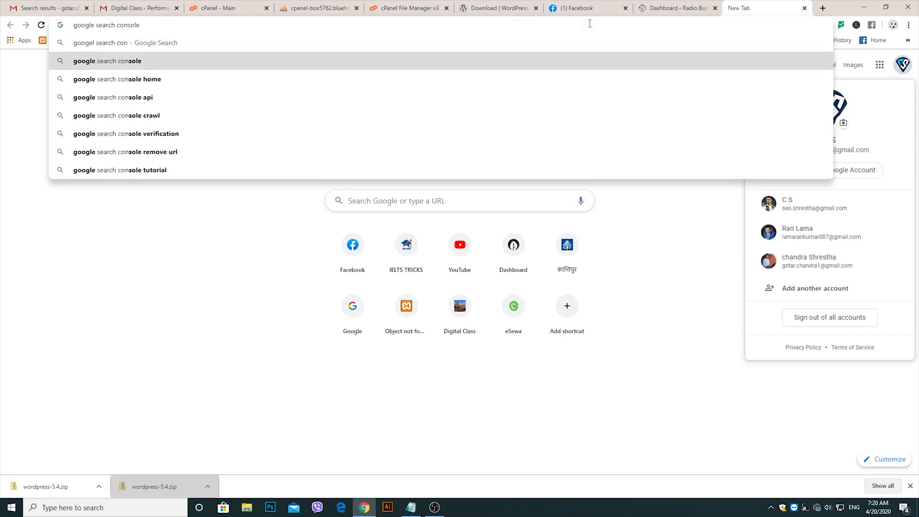
key(Return)
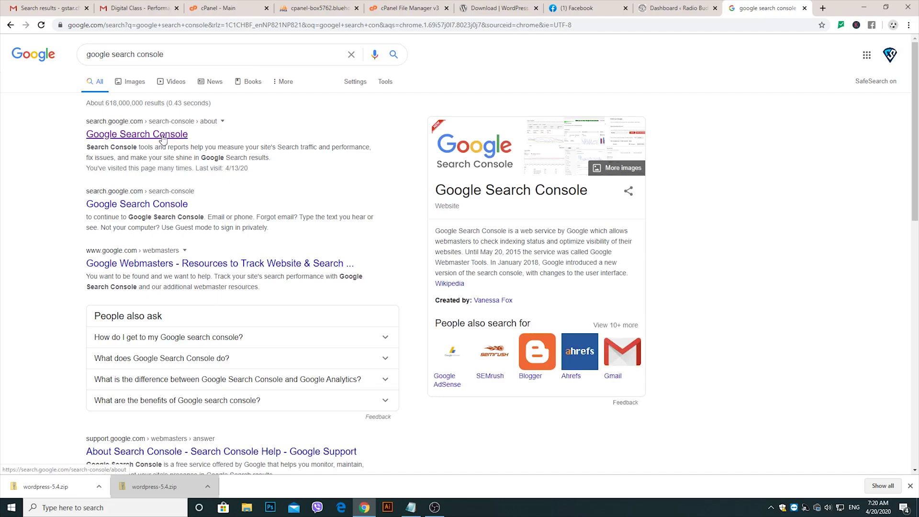
click(163, 138)
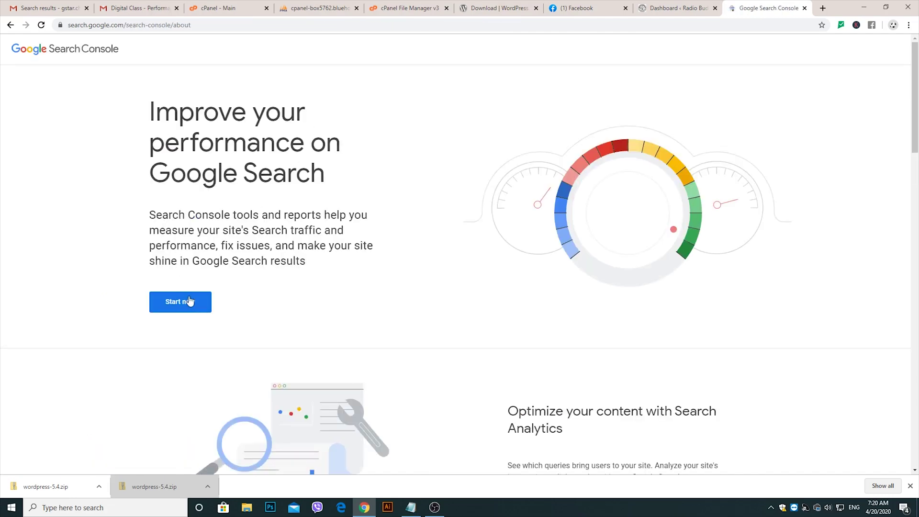
click(190, 300)
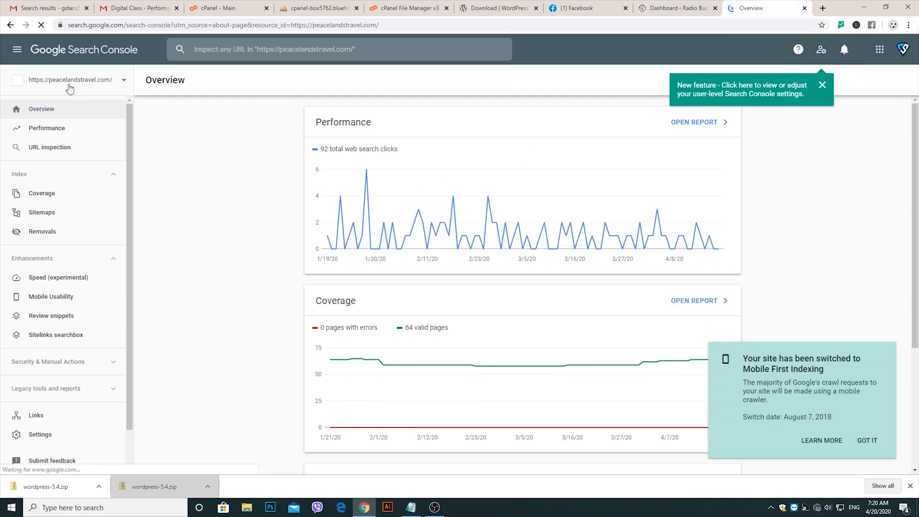
click(115, 85)
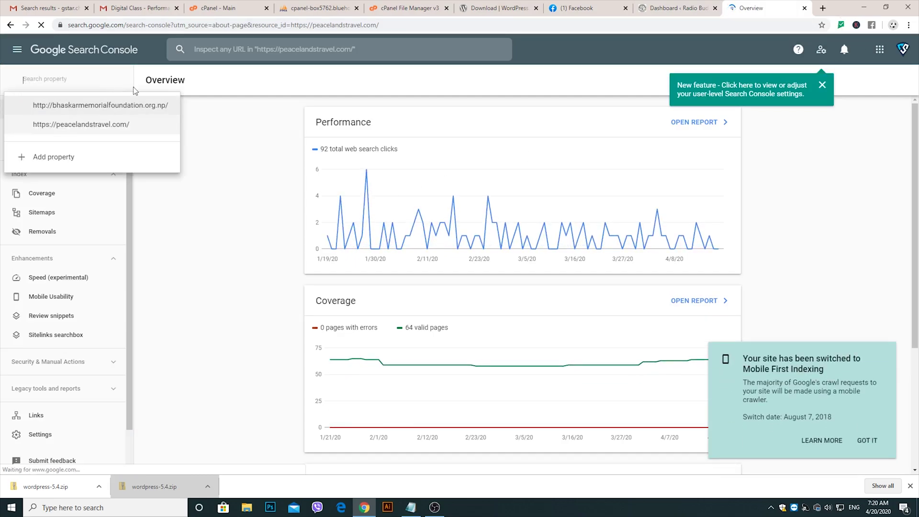
click(65, 156)
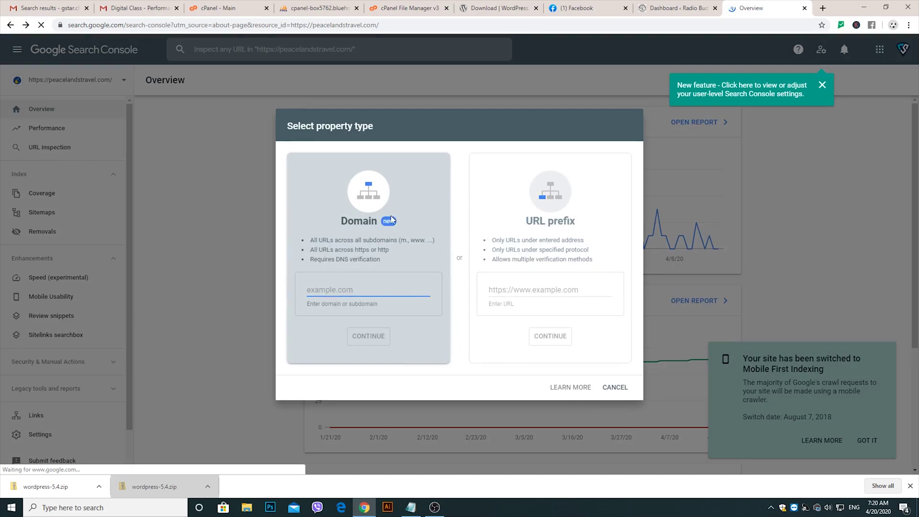
click(719, 9)
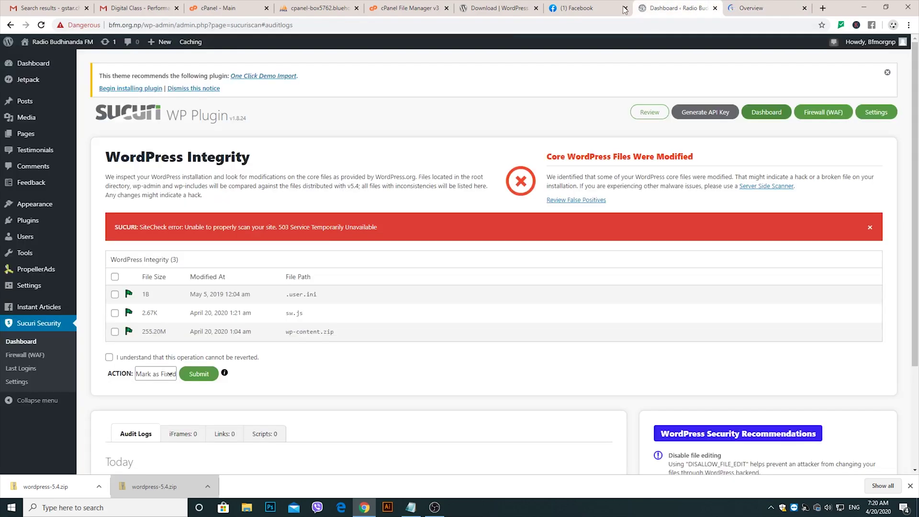
drag(142, 27, 105, 28)
key(ctrl+c)
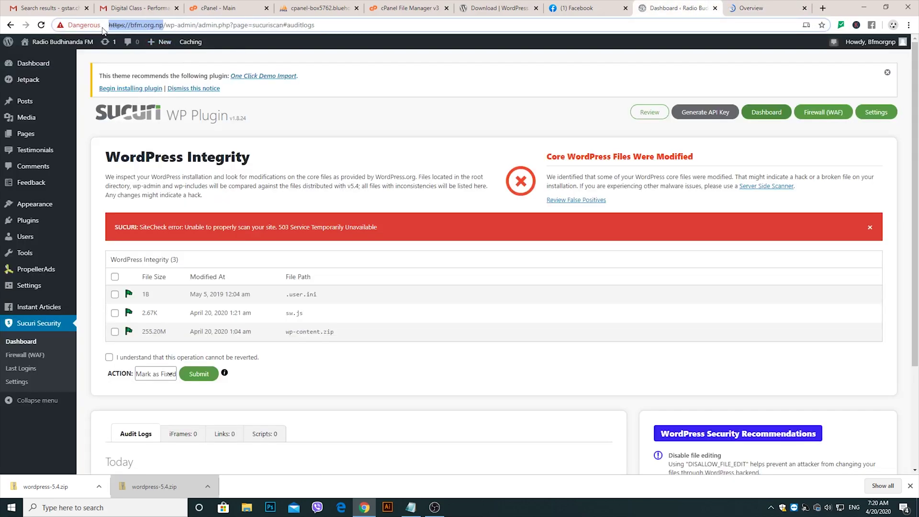
right_click(140, 27)
click(161, 92)
key(ctrl+Tab)
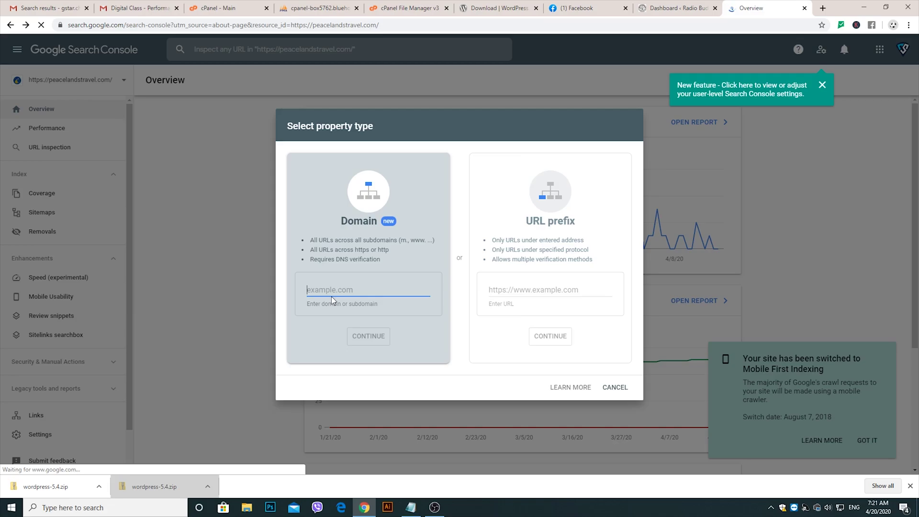
click(514, 288)
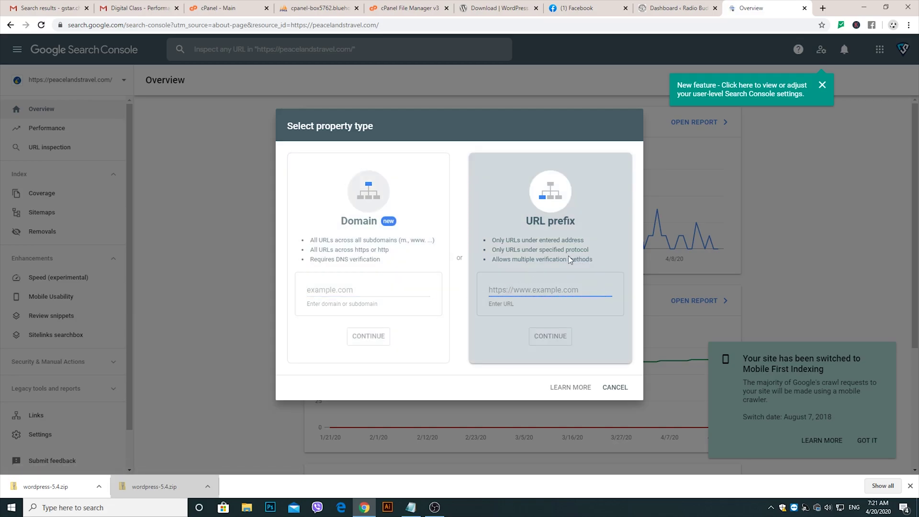
key(ctrl+v)
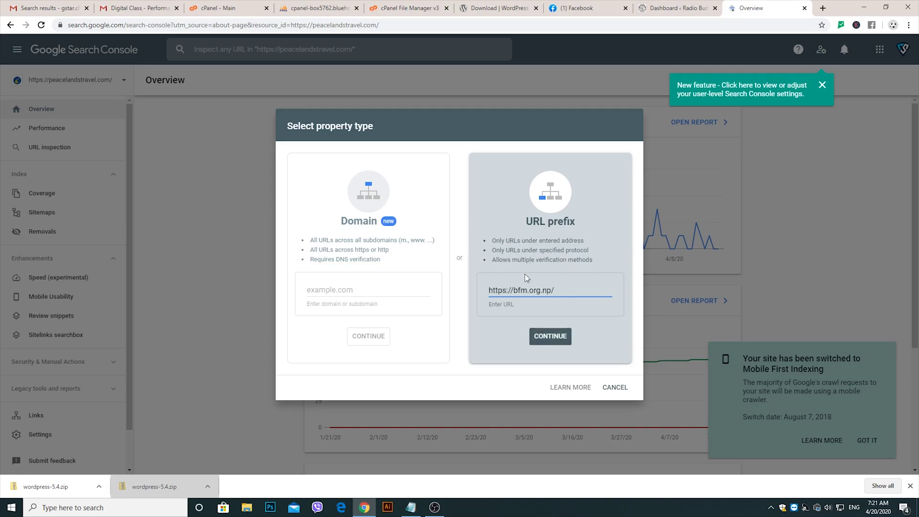
click(550, 336)
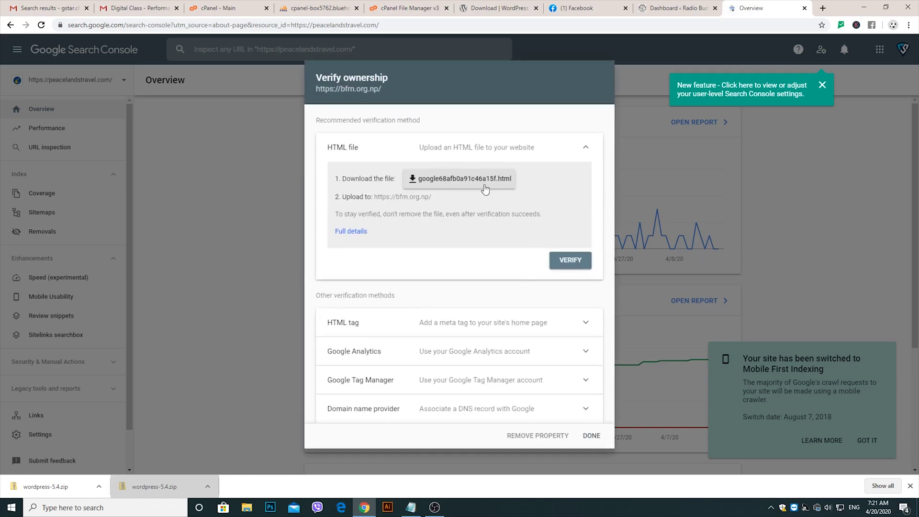
click(479, 181)
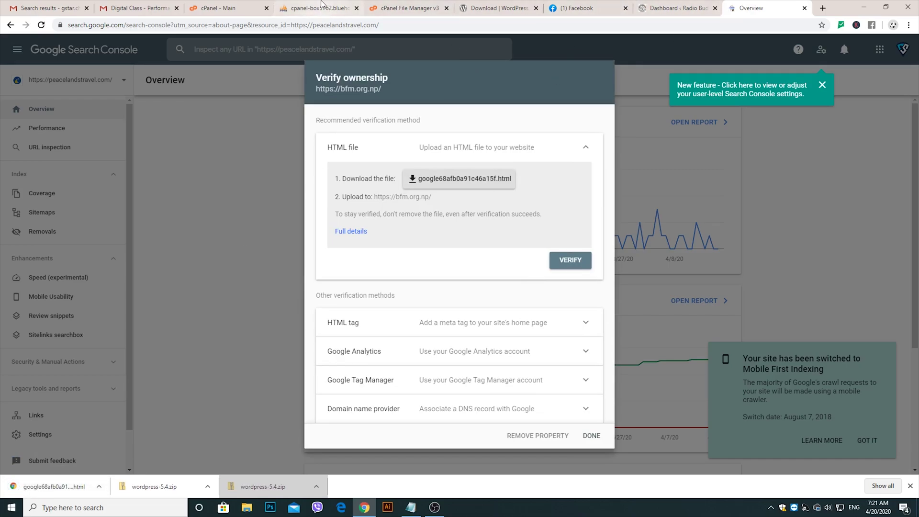
click(249, 9)
scroll(314, 128, up, 1)
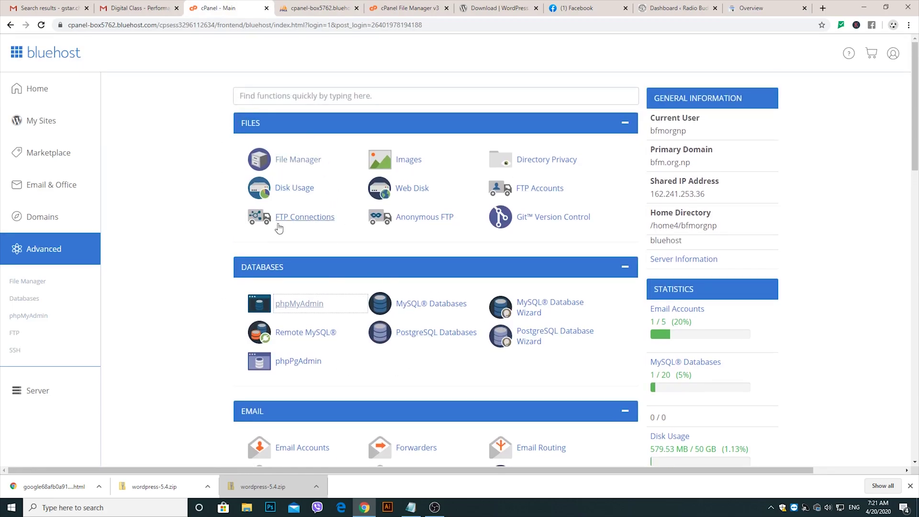
- Upload google68afb0a91c46a15f.html from Downloads into the public_html folder
click(305, 162)
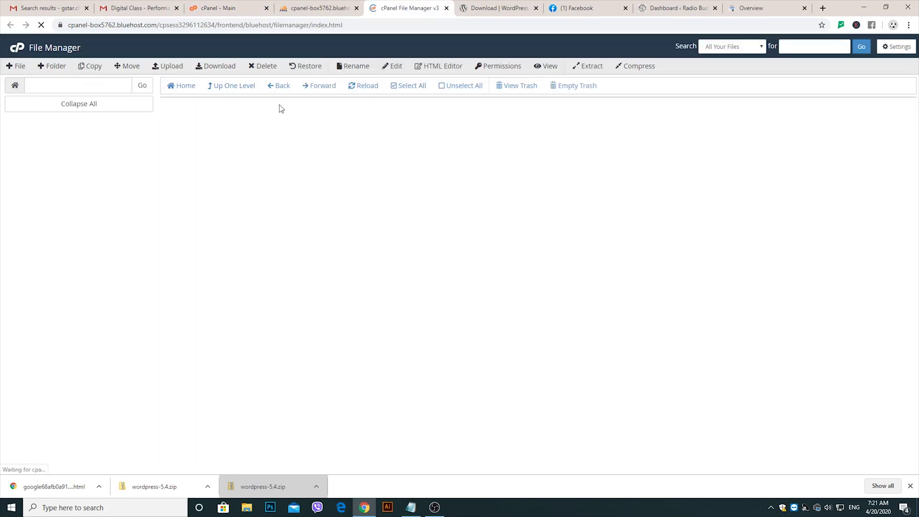
right_click(234, 284)
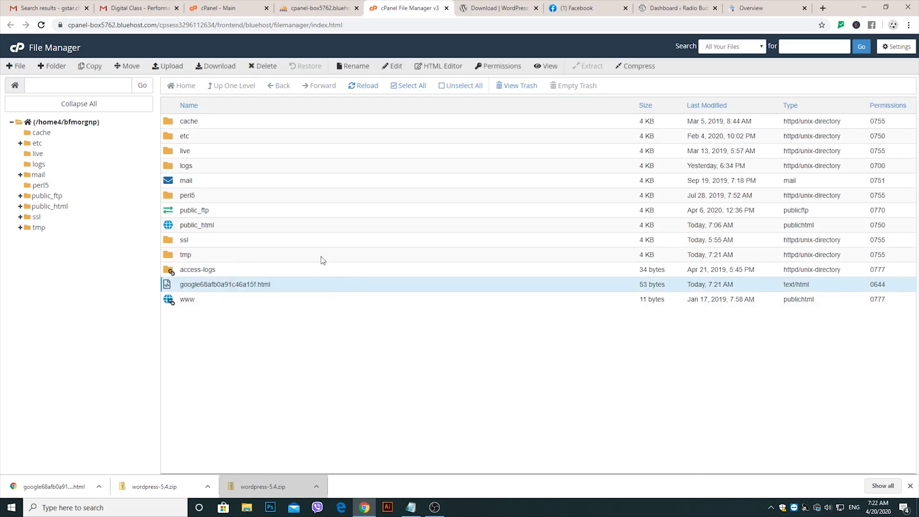
double_click(252, 230)
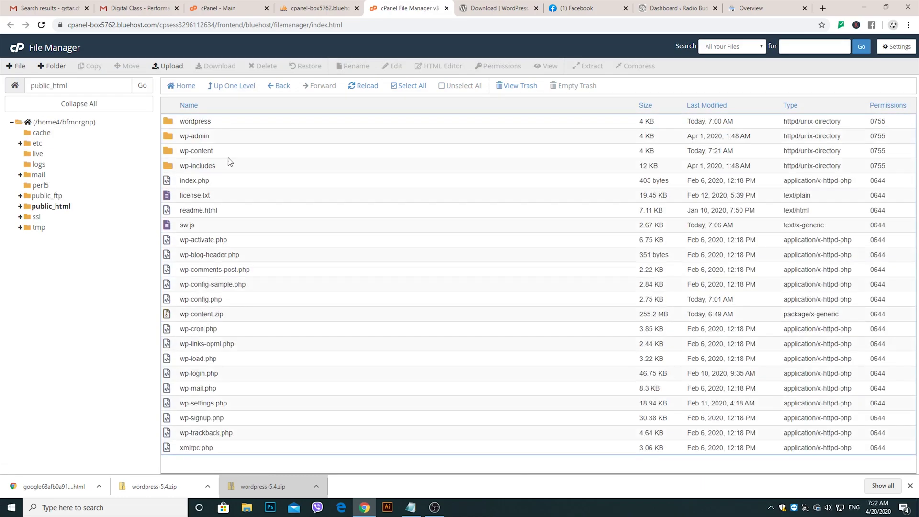
click(174, 68)
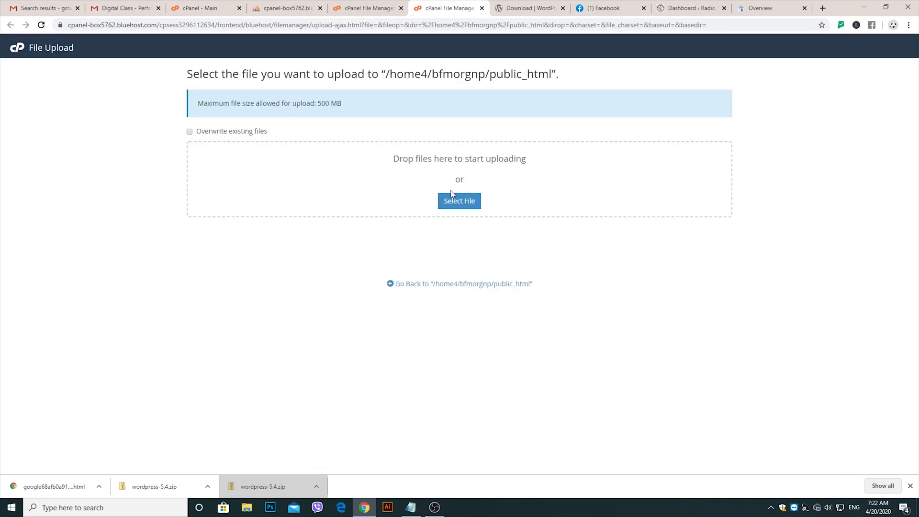
click(452, 198)
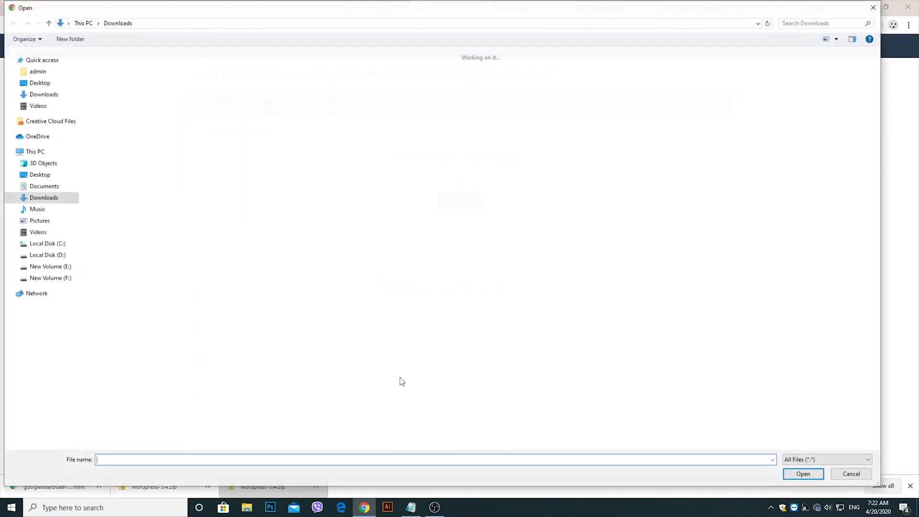
click(111, 86)
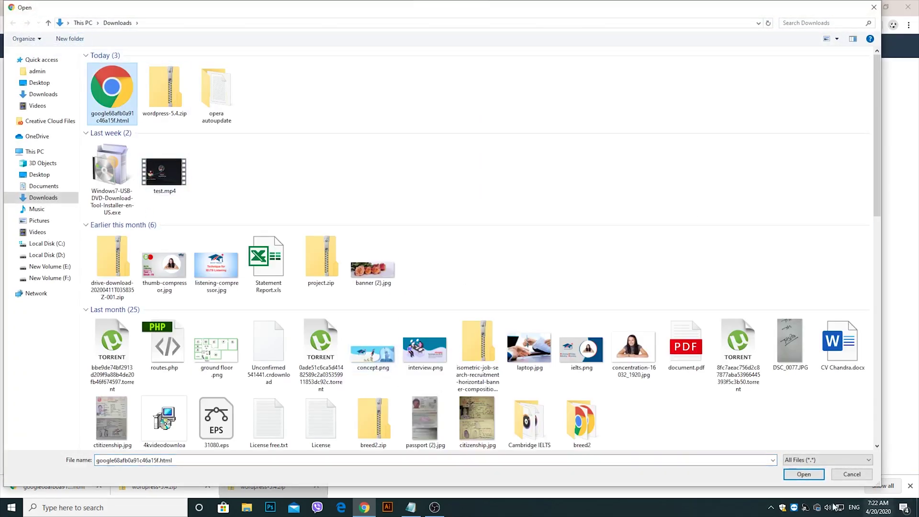
click(803, 474)
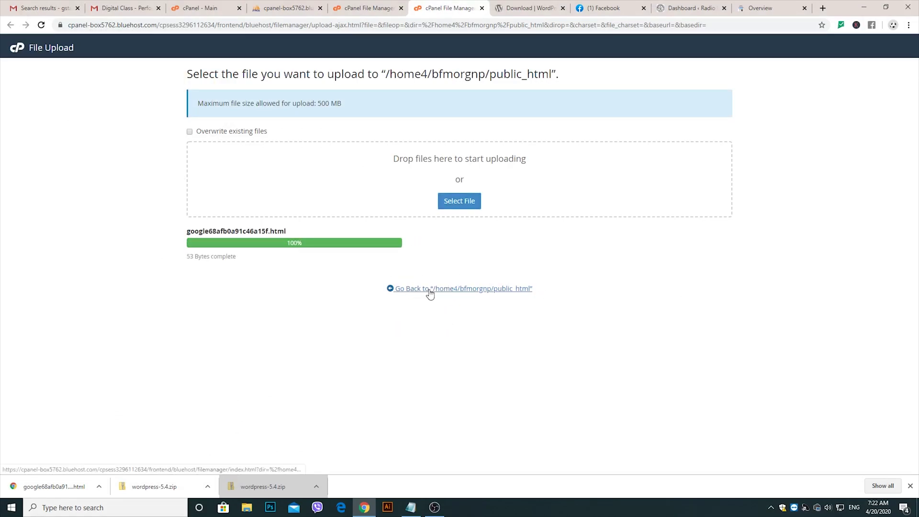
click(430, 289)
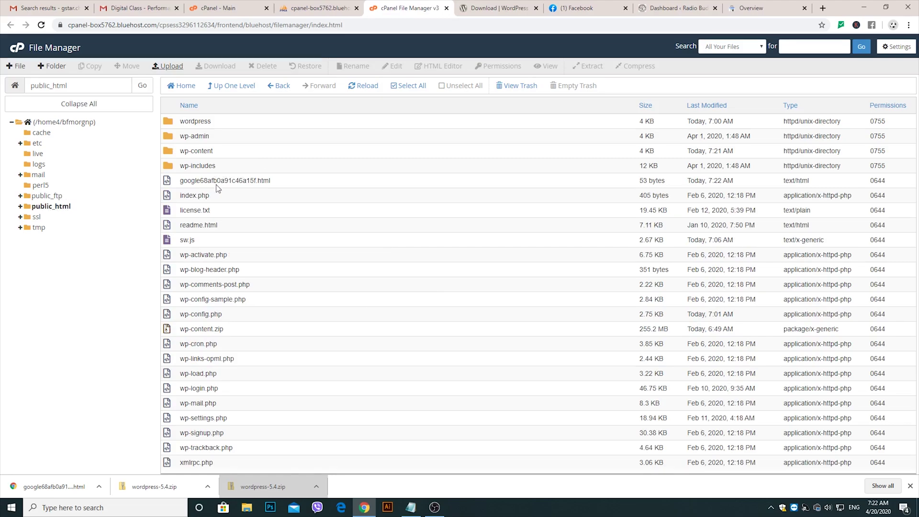
- Verify bfm.org.np ownership with the uploaded HTML file and go to the property
click(751, 5)
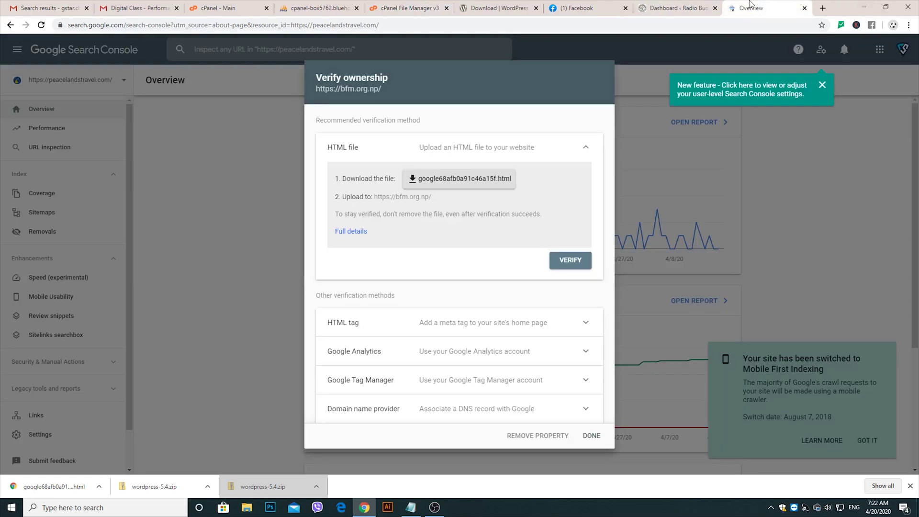
click(569, 260)
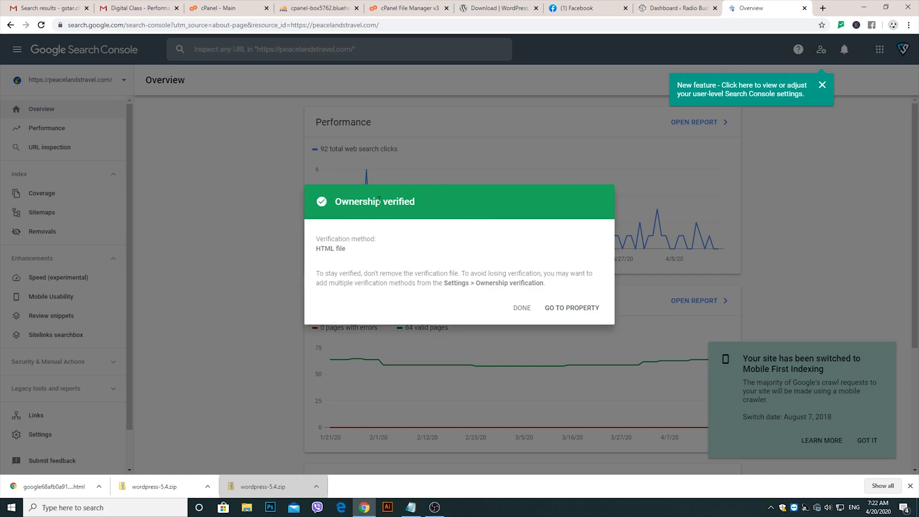
click(573, 311)
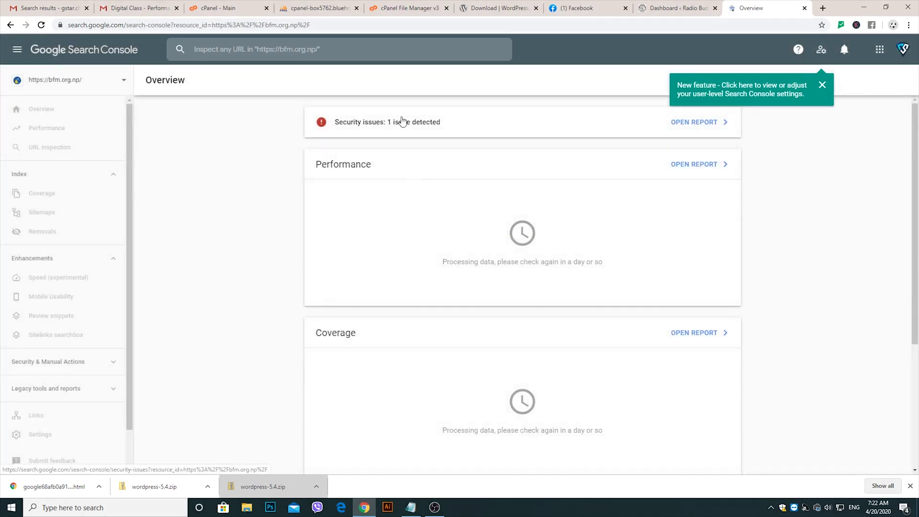
- Expand the Deceptive pages issue under Security issues and open the review request form
click(431, 130)
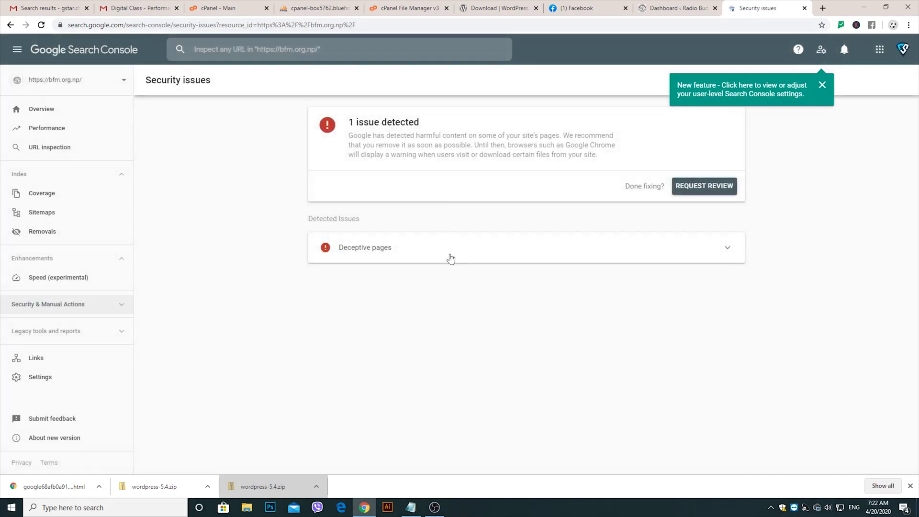
click(440, 249)
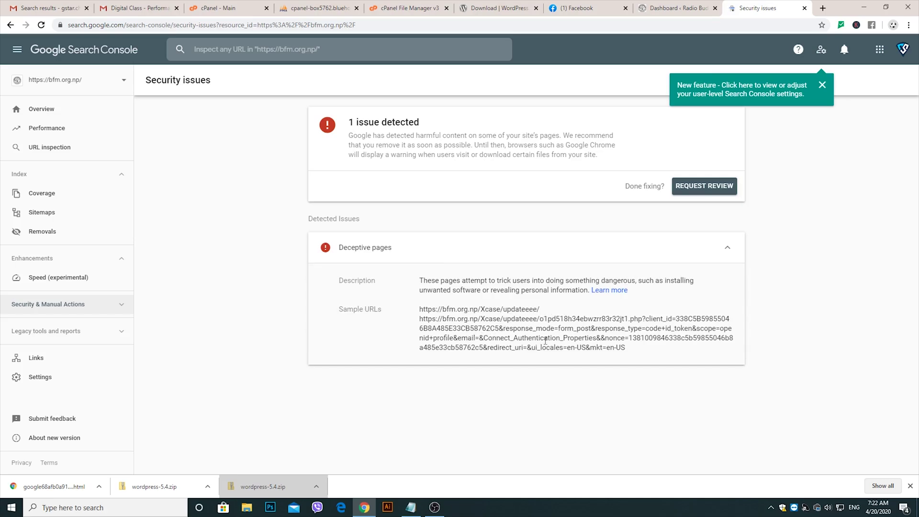
drag(635, 345, 585, 330)
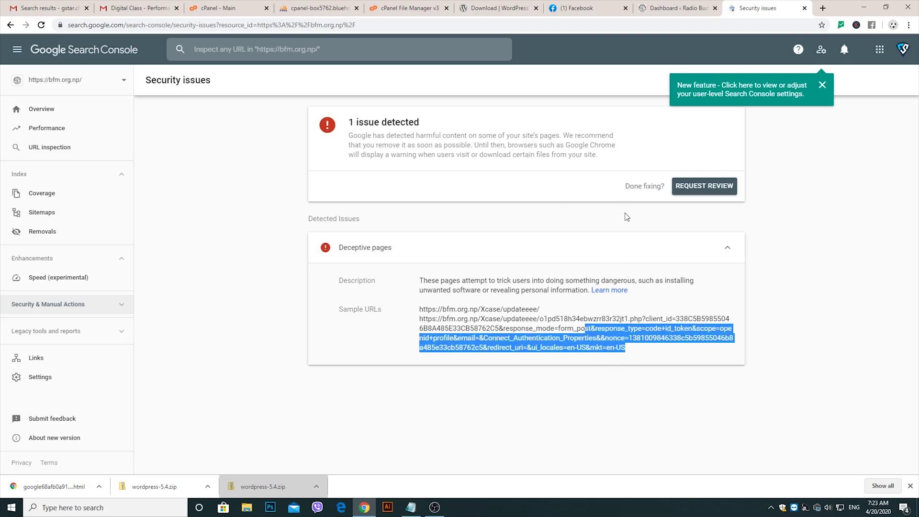
click(623, 198)
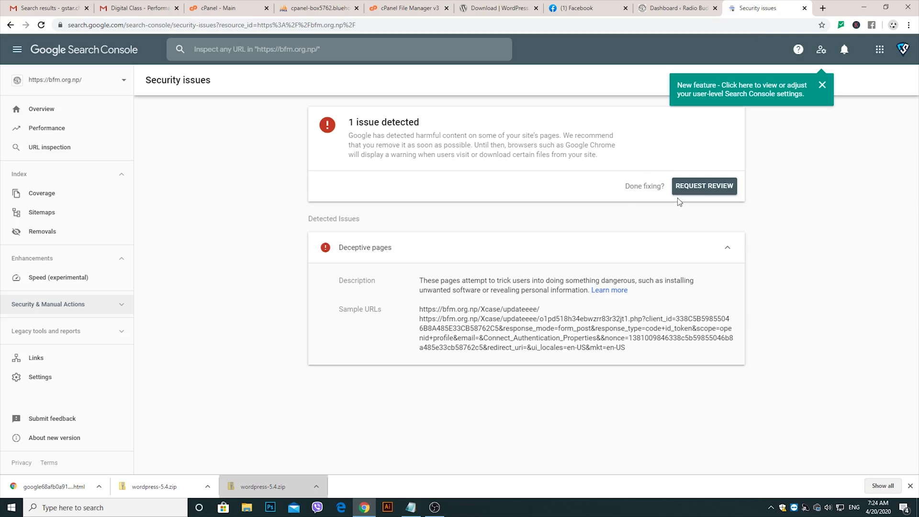
click(703, 191)
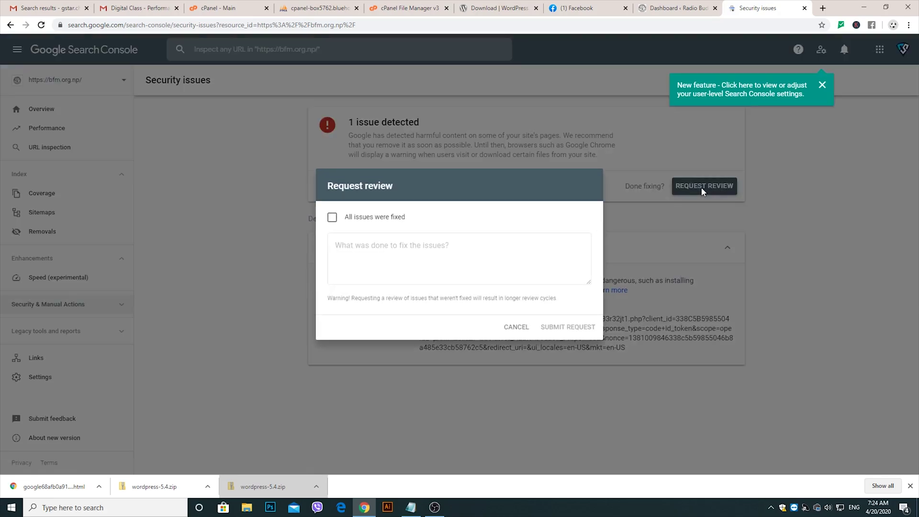
- Tick 'All issues were fixed' and write the fix description in the review request box
click(363, 218)
click(493, 253)
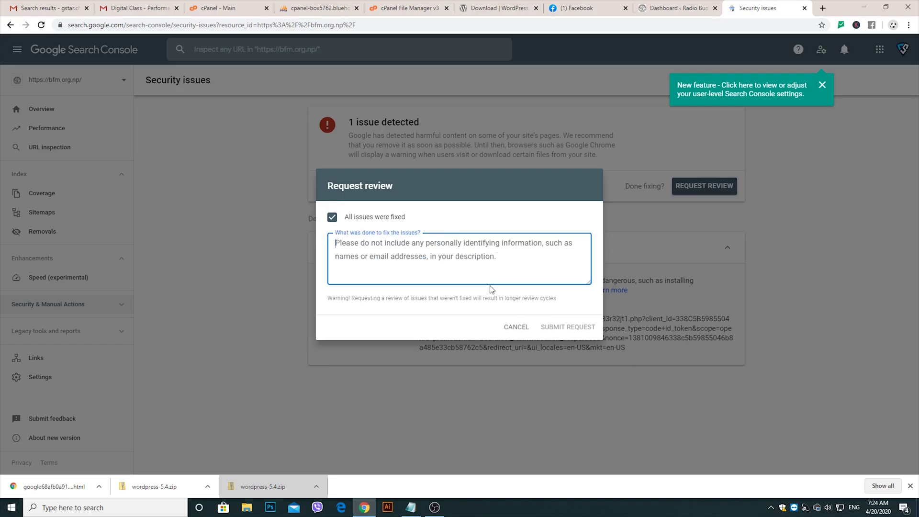
text(A)
key(BackSpace)
text(All fille change)
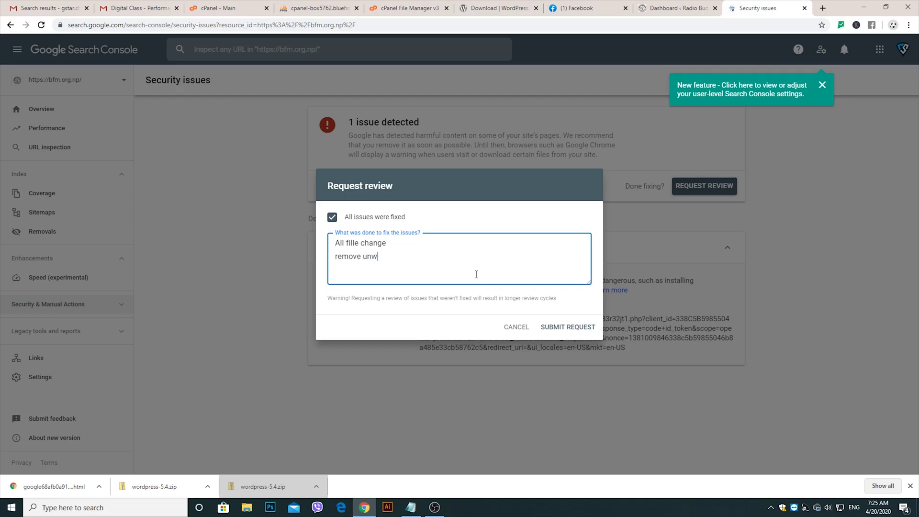
text(aqnted file and code)
- Submit the security review request, then load bfm.org.np in the new tab
click(567, 330)
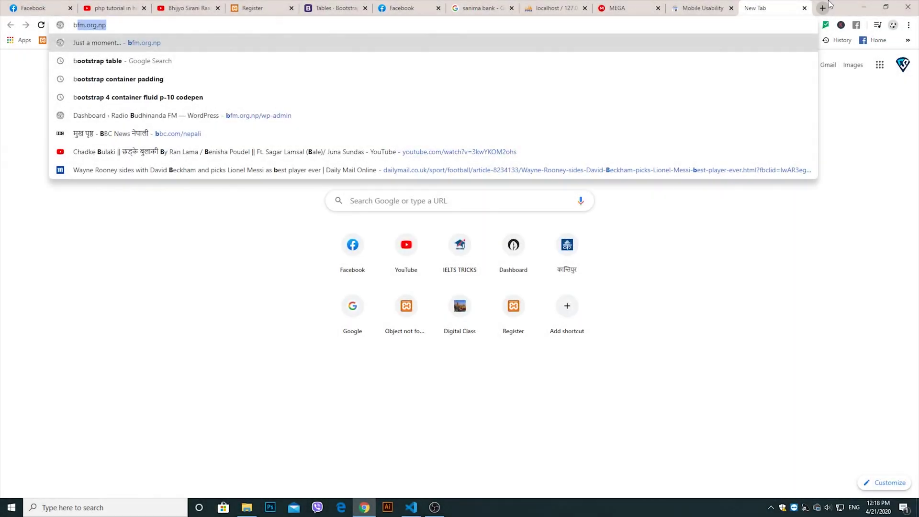
text(fm.org.np)
key(Return)
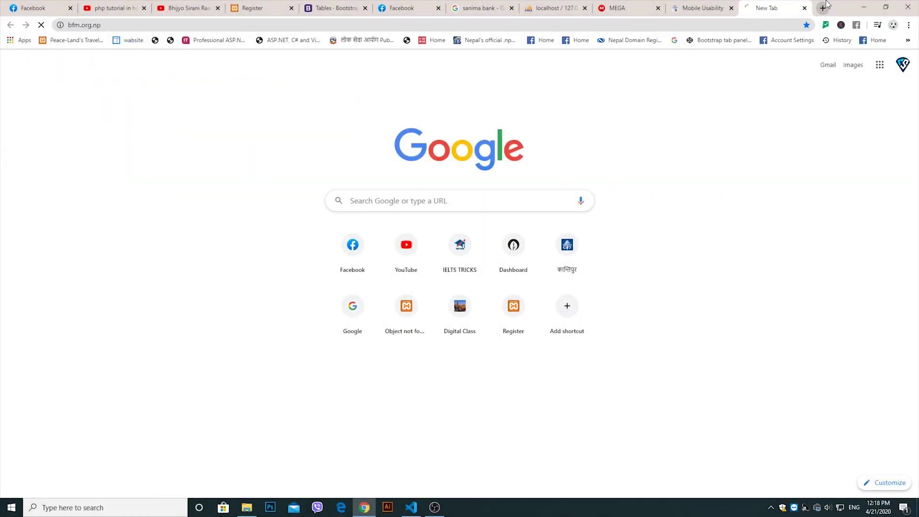